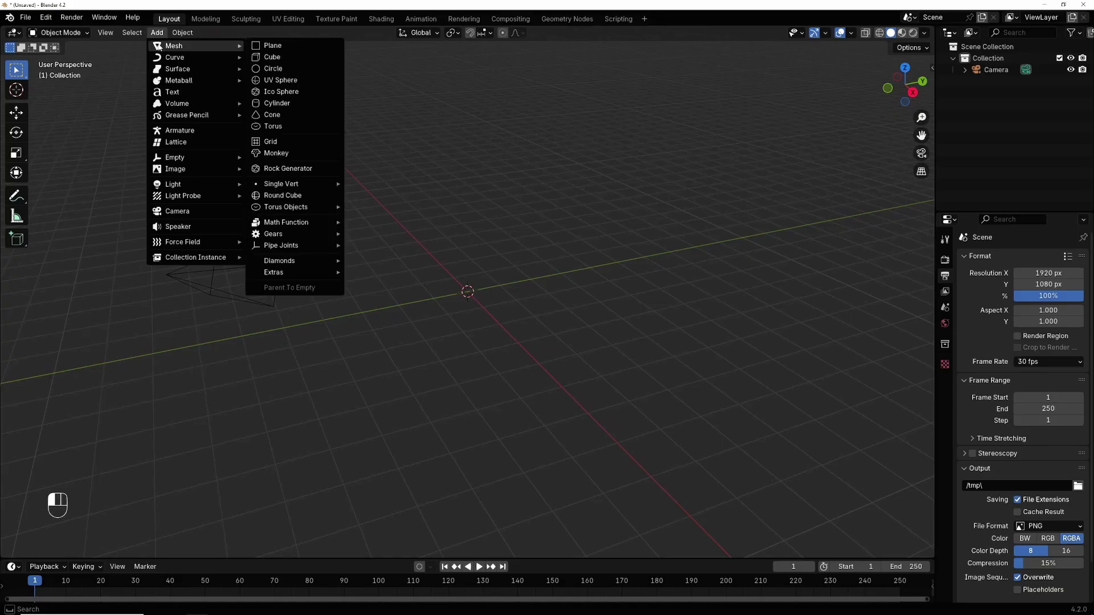
- Add an Archimedean spiral curve from the Curve Spirals menu
mouse_move(174, 57)
mouse_move(285, 318)
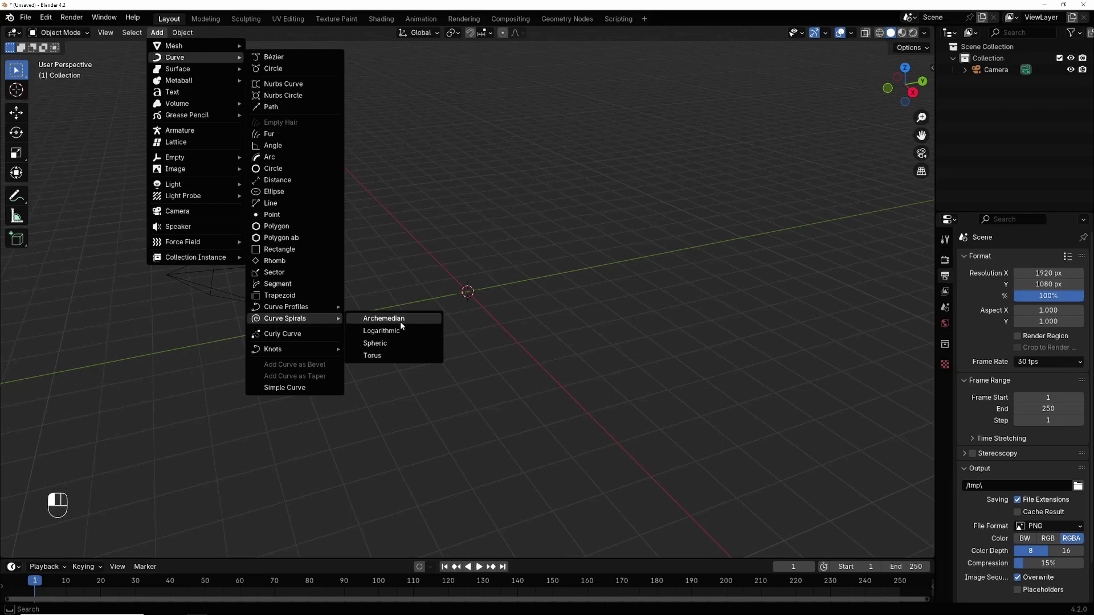
left_click(399, 318)
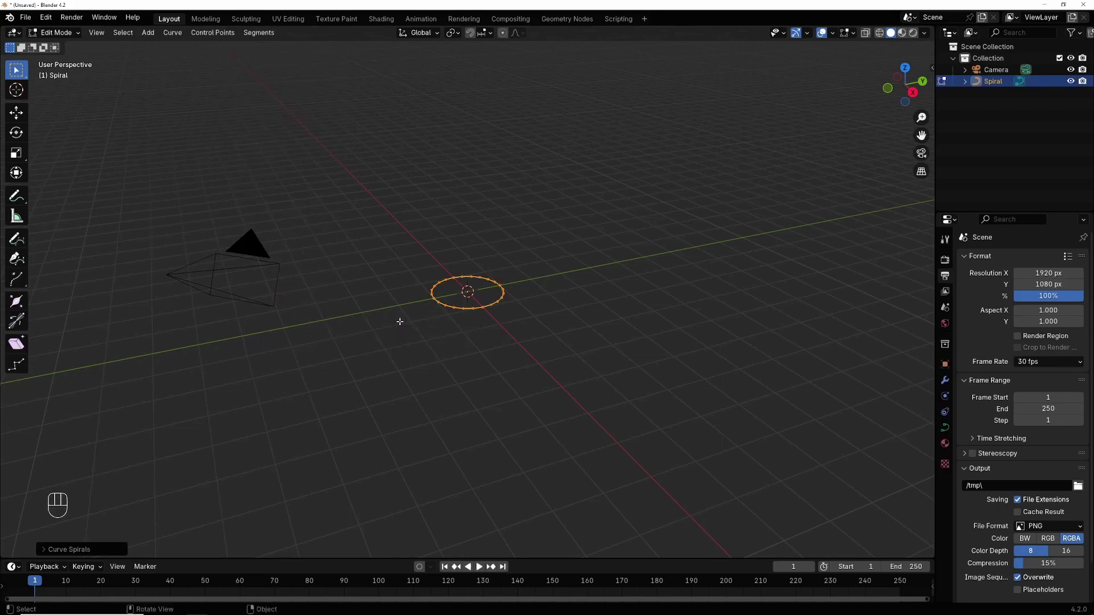
- Give the spiral 8 steps and 0.5 radius growth, and increase its turns
left_click(74, 549)
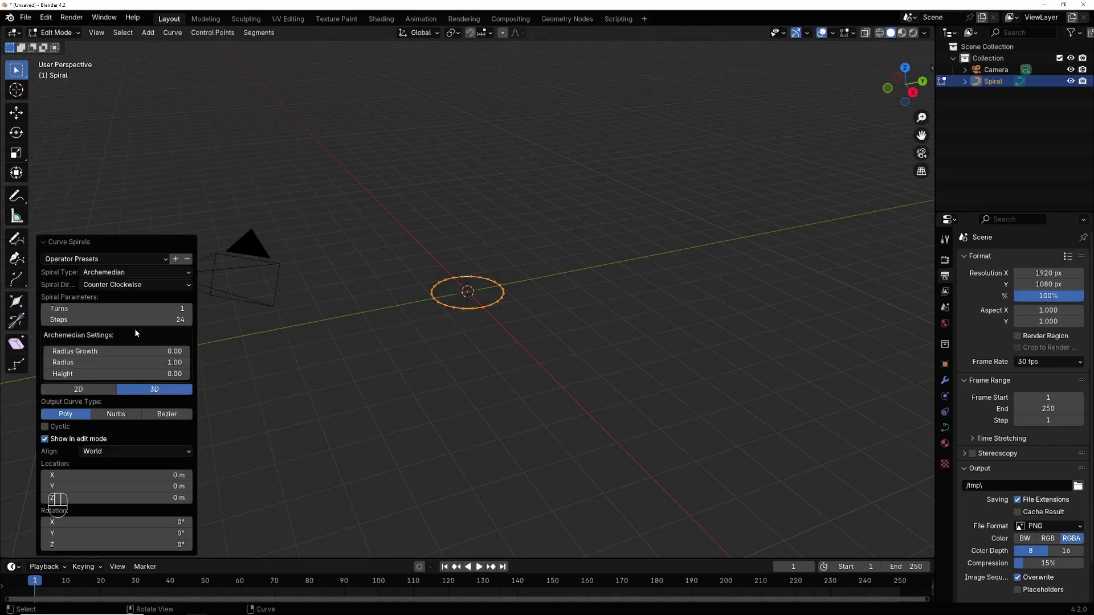
left_click_drag(164, 321, 137, 322)
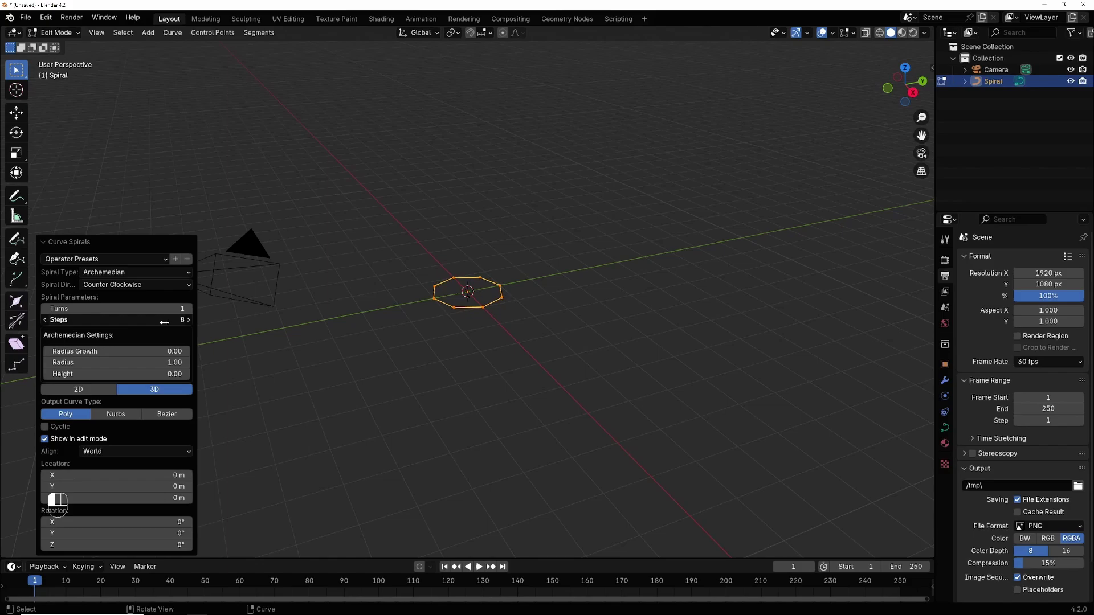
left_click_drag(165, 352, 171, 352)
left_click(168, 352)
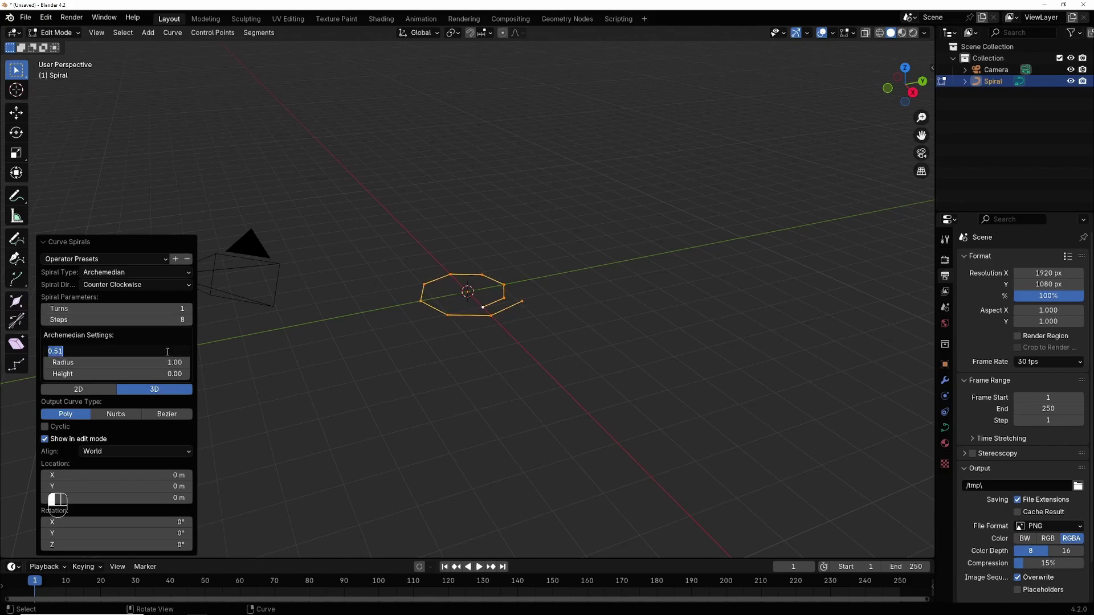
type("0.5")
key("Return")
left_click_drag(169, 309, 180, 308)
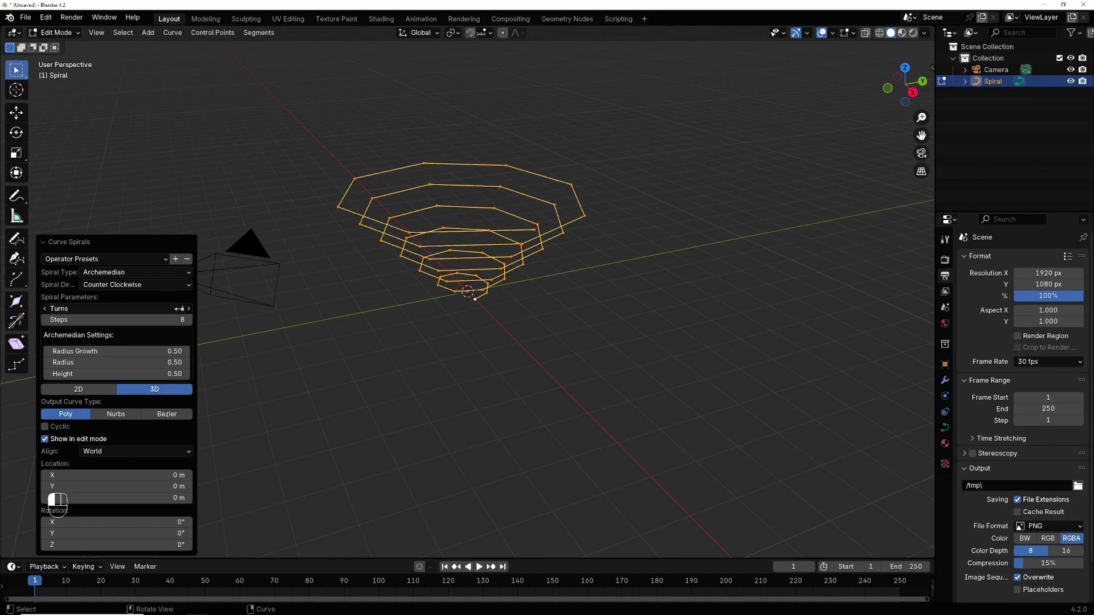
- Add more spiral turns, then set Extrude 0.3 m, Bevel Depth 0.04 m and Fill Caps
left_click_drag(180, 308, 281, 311)
left_click(944, 427)
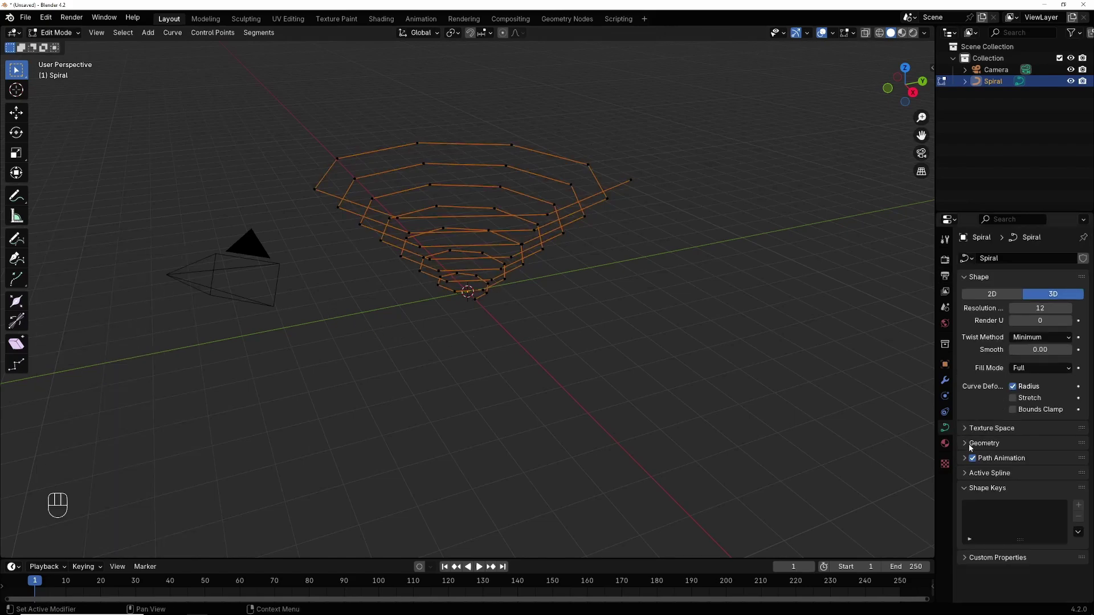
left_click(967, 443)
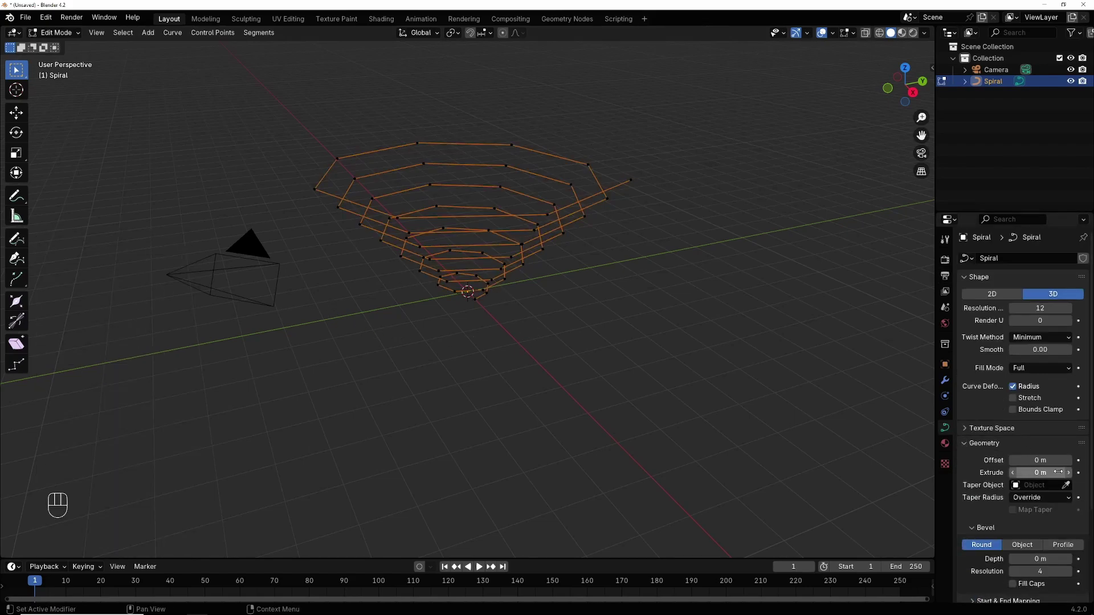
left_click_drag(1057, 472, 1082, 473)
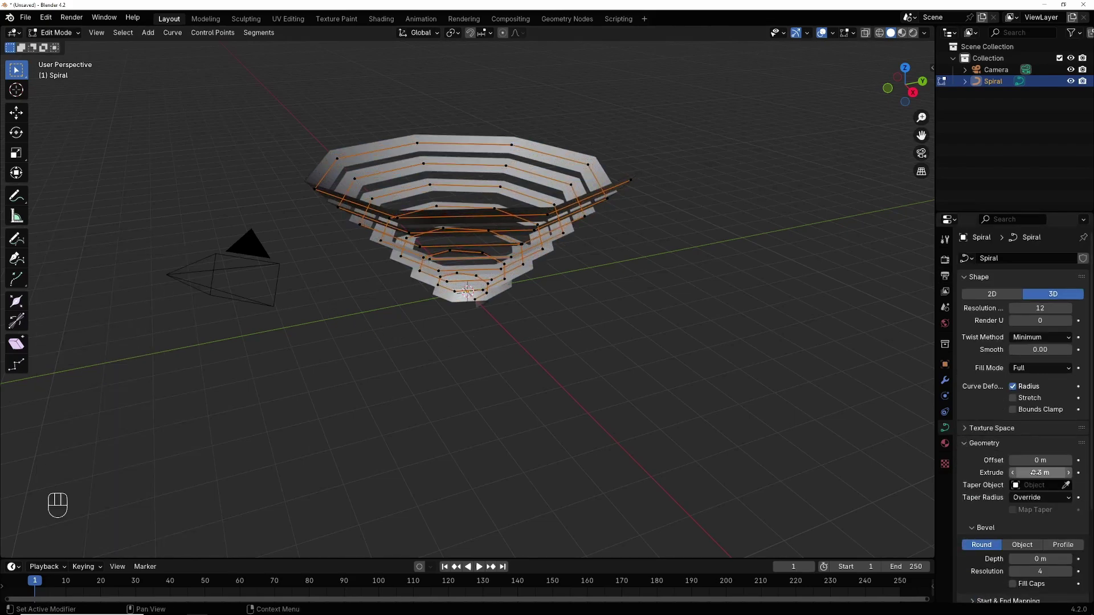
left_click_drag(1041, 559, 1061, 559)
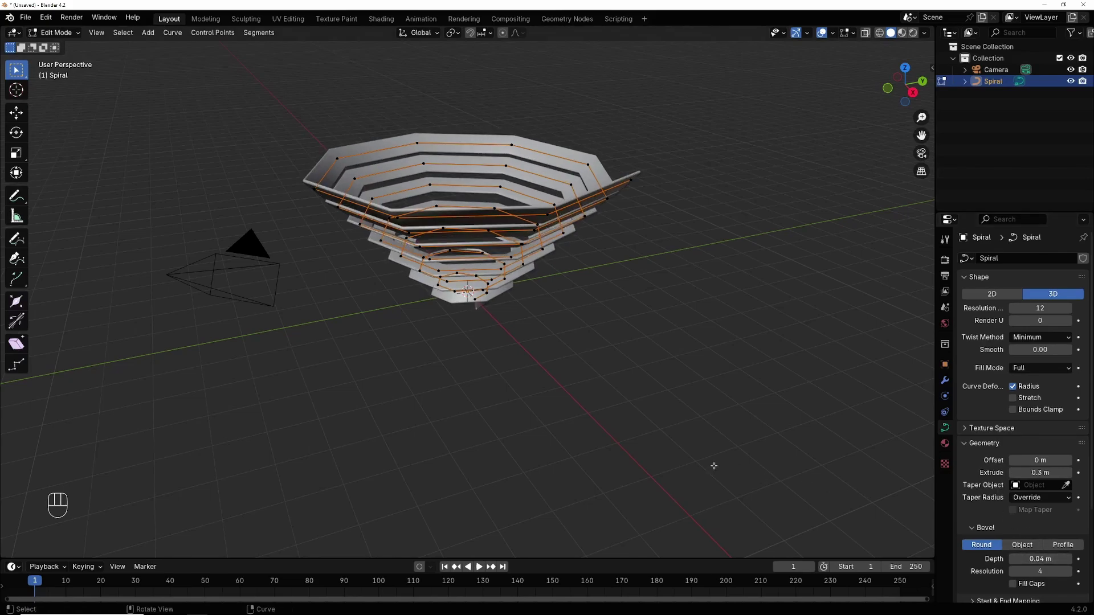
left_click(1013, 584)
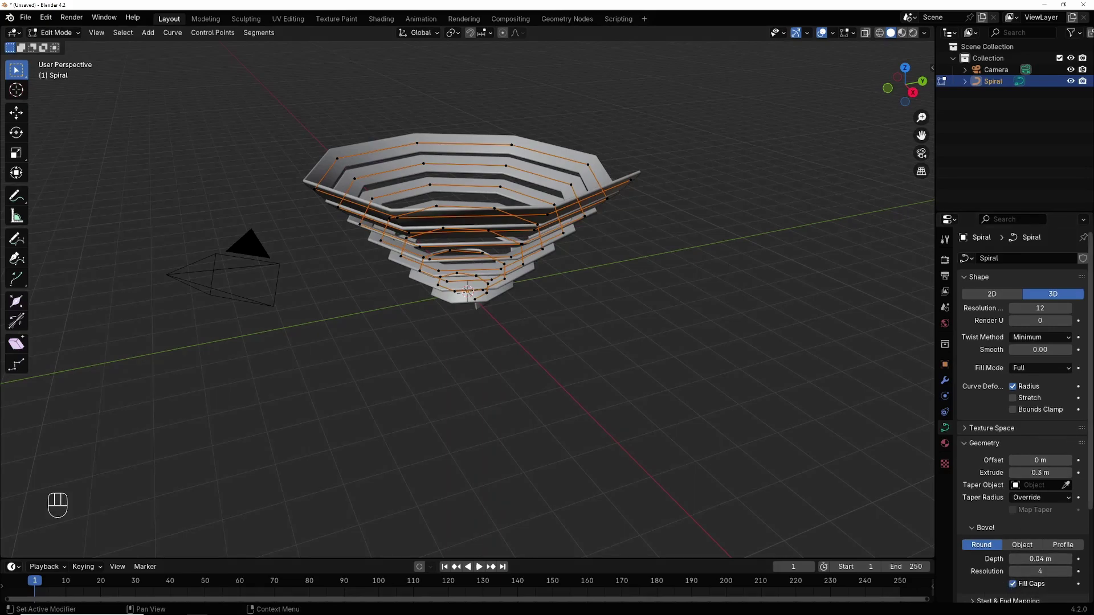
scroll(974, 513, "down", 5)
left_click(974, 484)
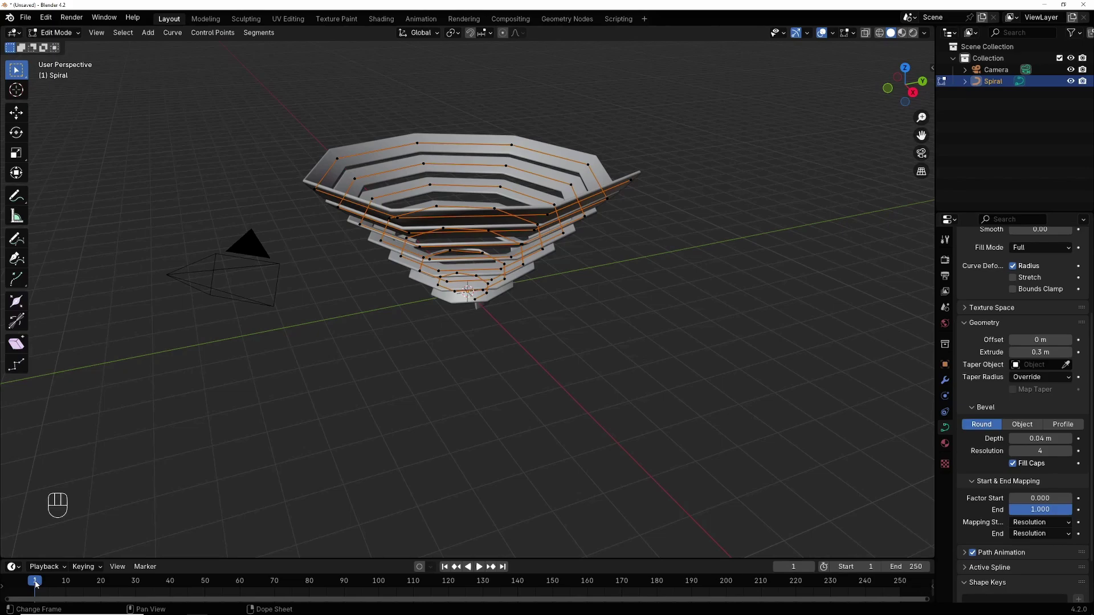
- Set the bevel mapping End to 0 and keyframe it at frame 1
mouse_move(1040, 510)
left_mouse_down()
mouse_move(994, 509)
mouse_move(1023, 508)
left_mouse_up()
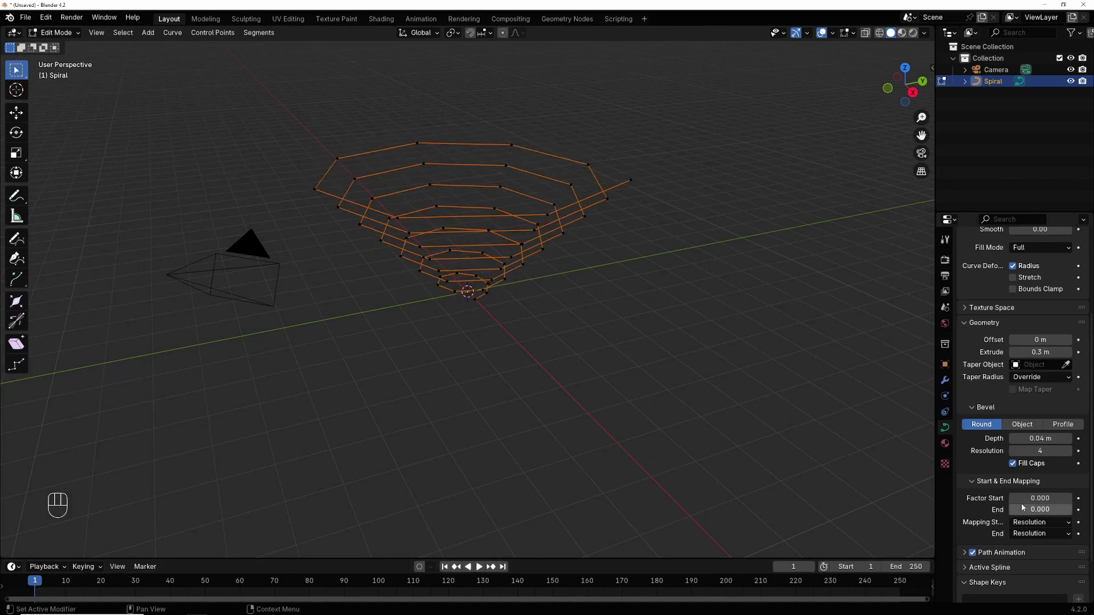
right_click(1042, 511)
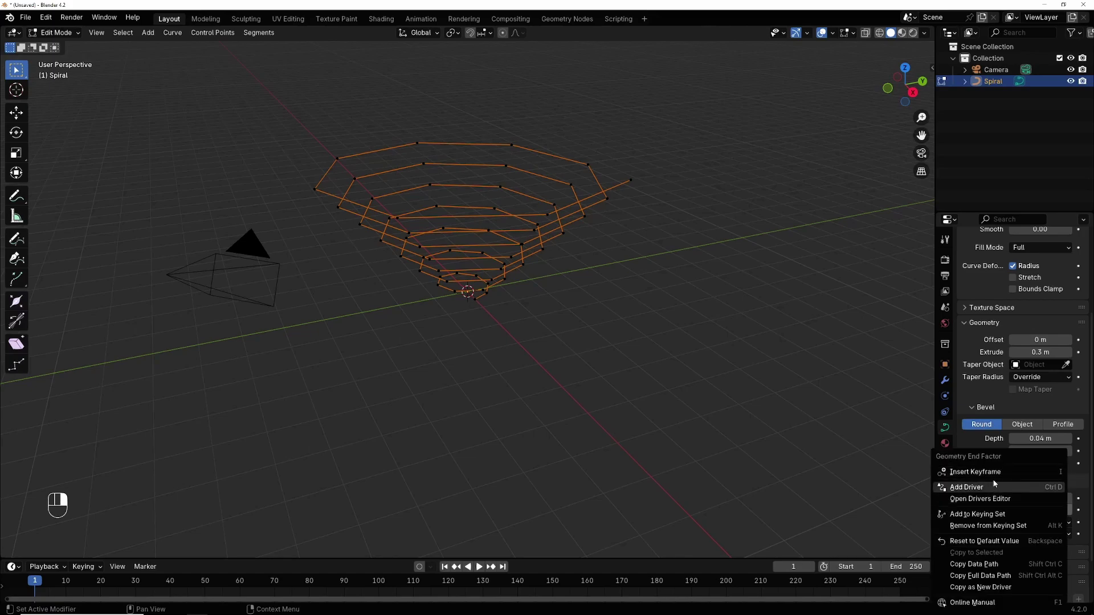
left_click(994, 477)
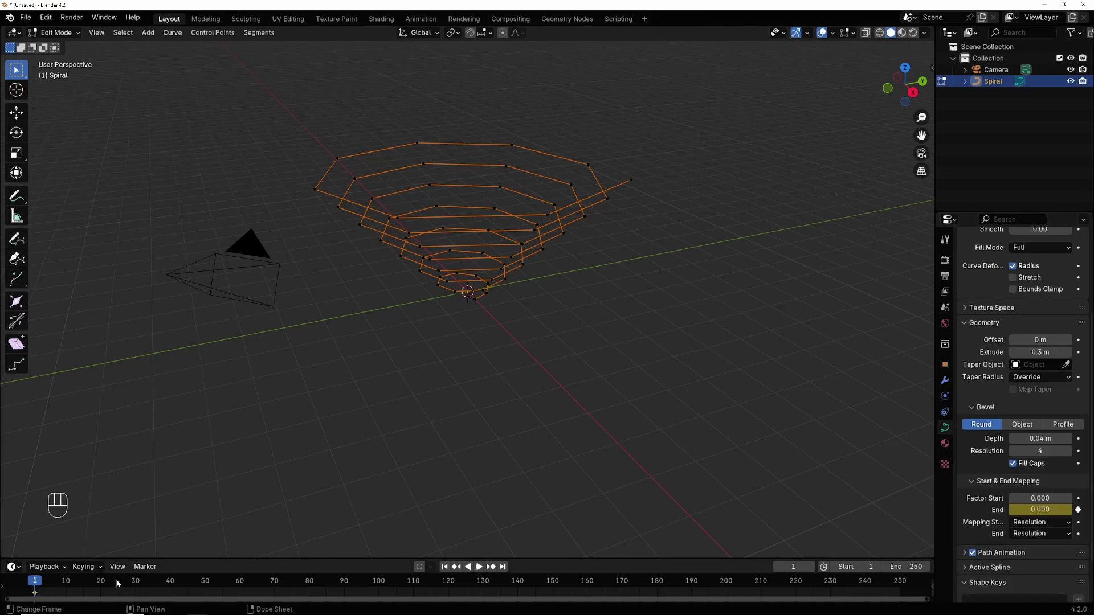
- At frame 250, set the mapping End to 1.0 and keyframe it
left_click(904, 583)
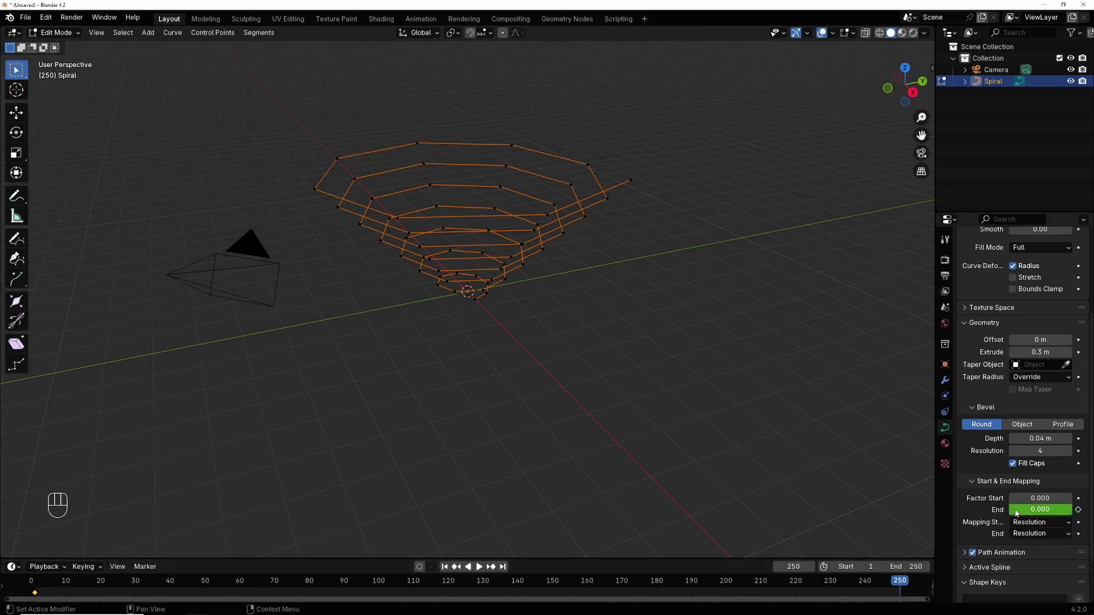
left_click_drag(1016, 514, 1056, 514)
right_click(1055, 514)
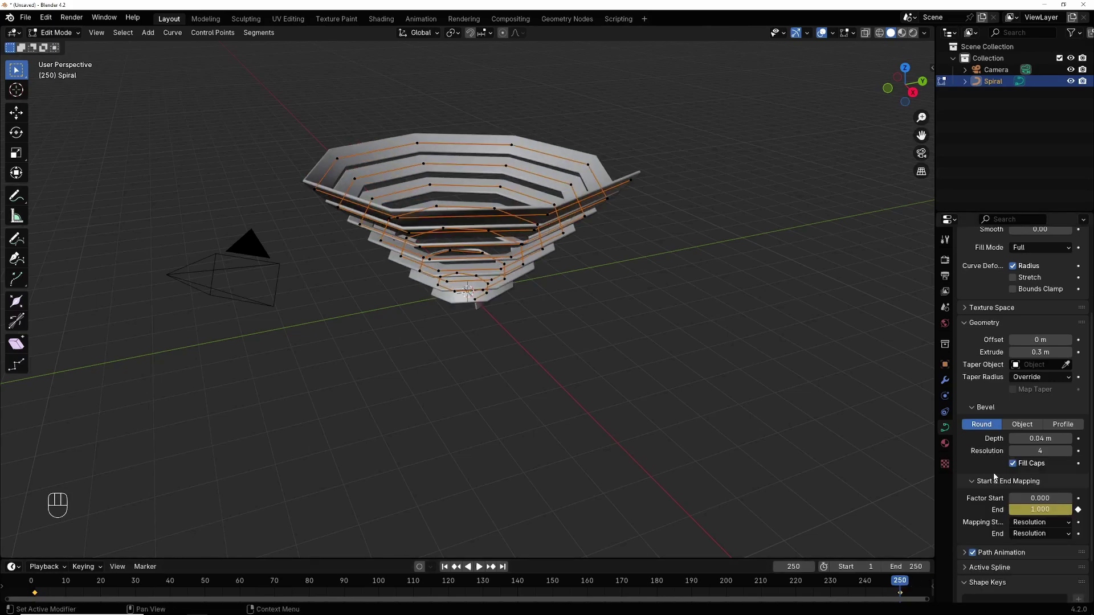
left_click(998, 472)
- Split the viewport vertically into two 3D views and widen the left one
right_click(934, 198)
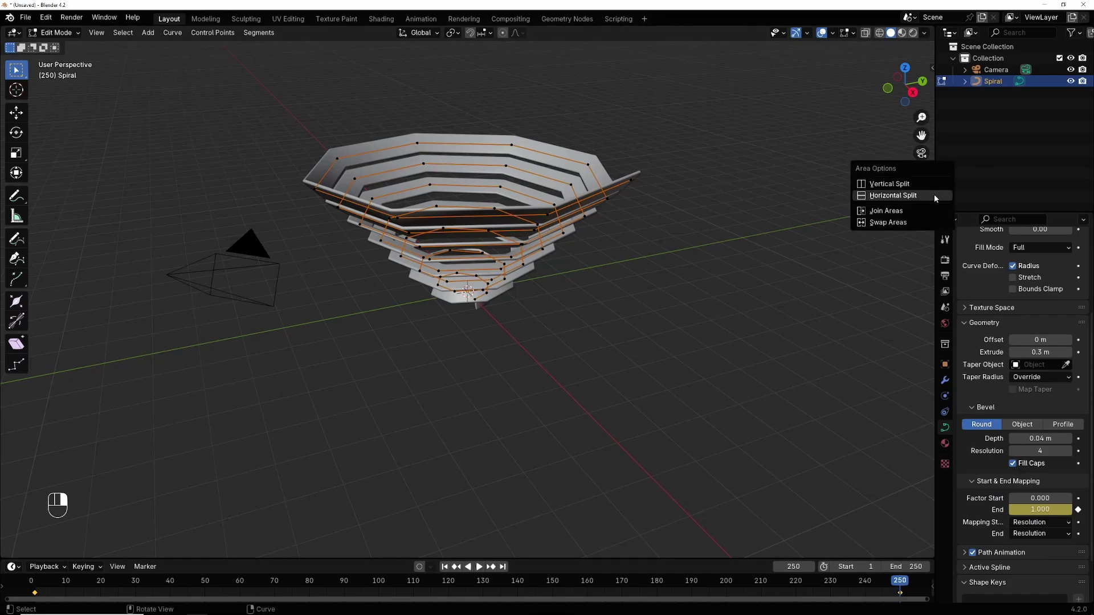
left_click(906, 184)
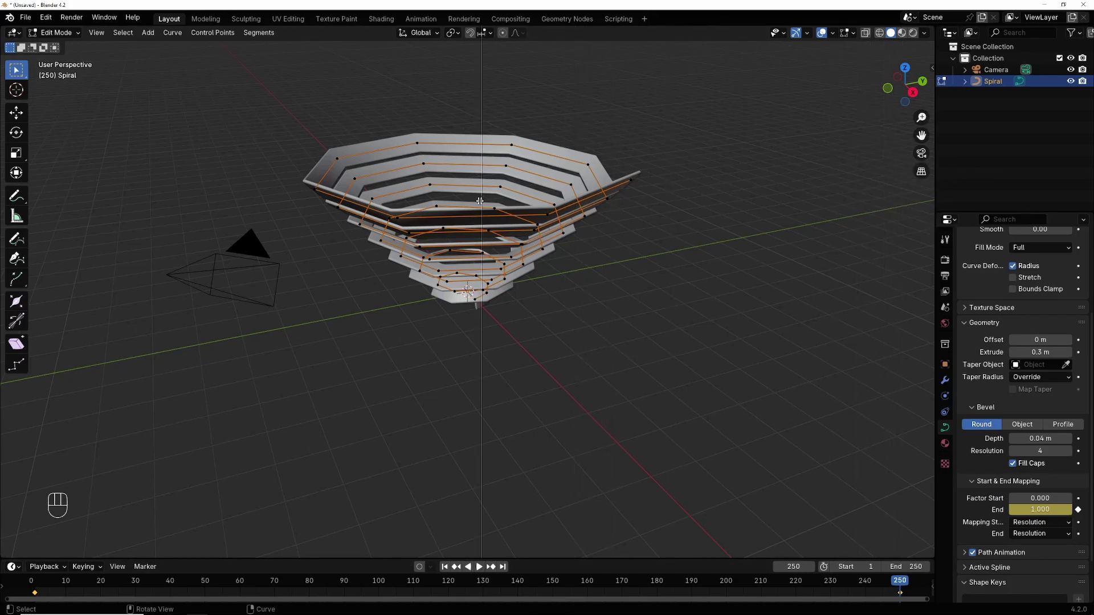
left_click(347, 143)
left_click_drag(345, 137, 580, 134)
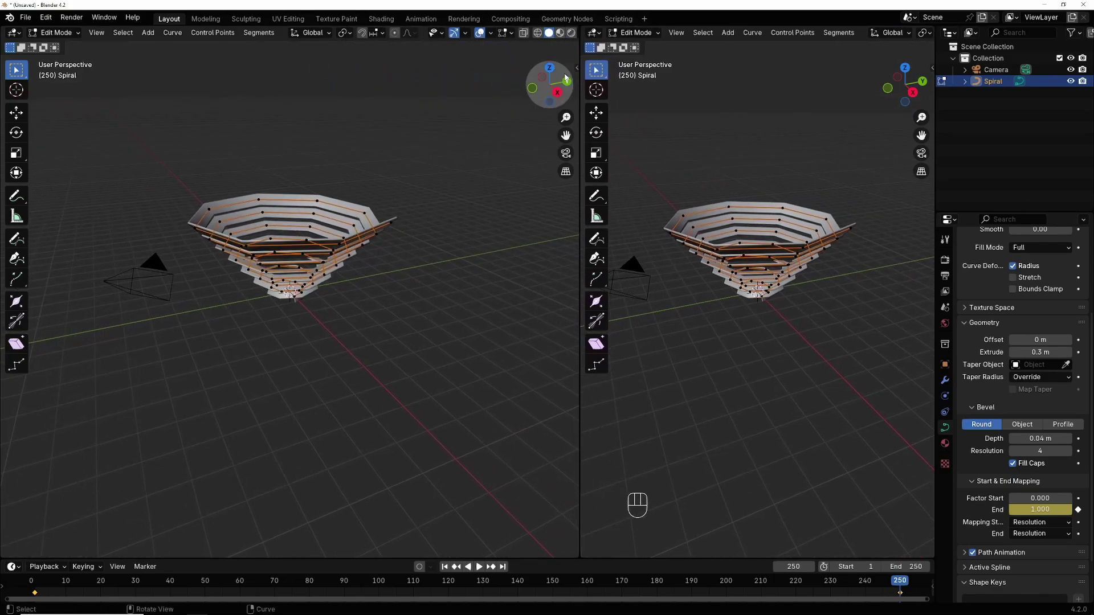
- Set the left view to Rendered shading lit by the built-in HDRI, and resize the right view
left_click(572, 33)
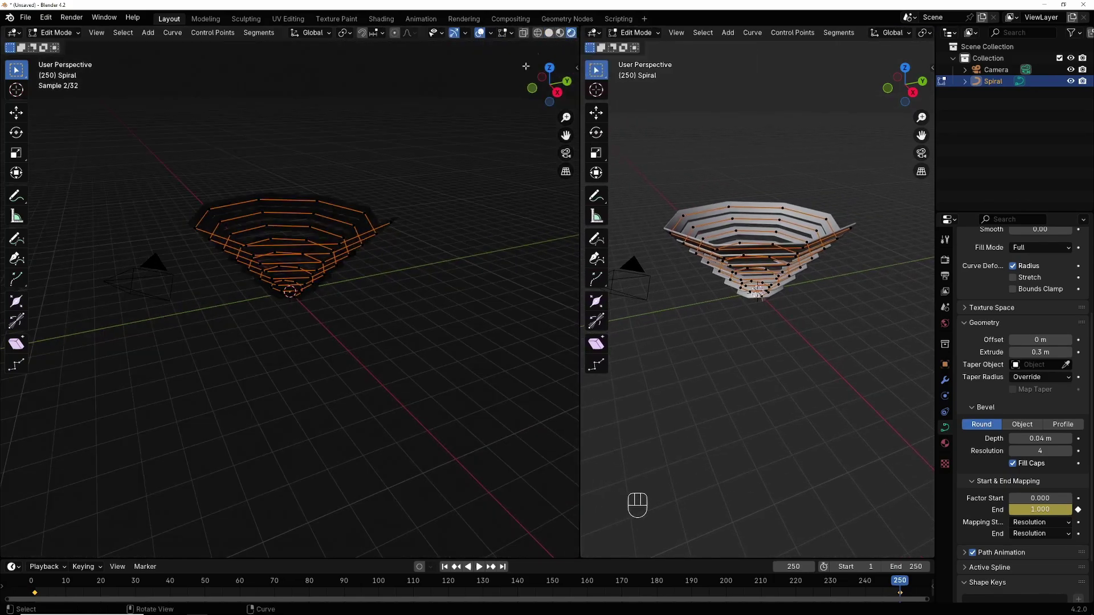
left_click(586, 32)
left_click(520, 137)
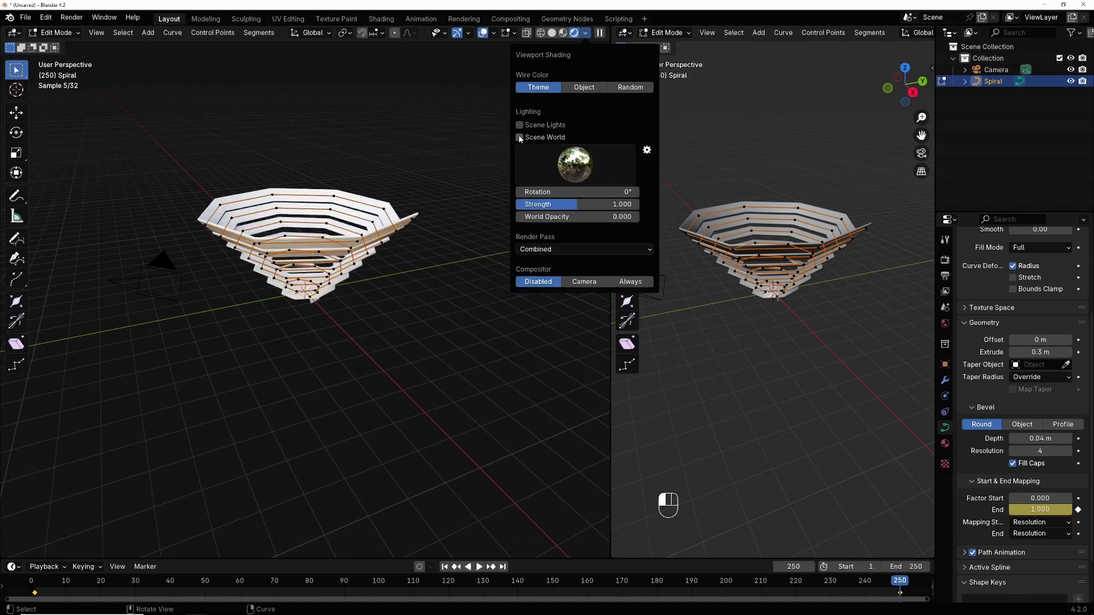
left_click_drag(611, 185, 355, 185)
left_click(411, 33)
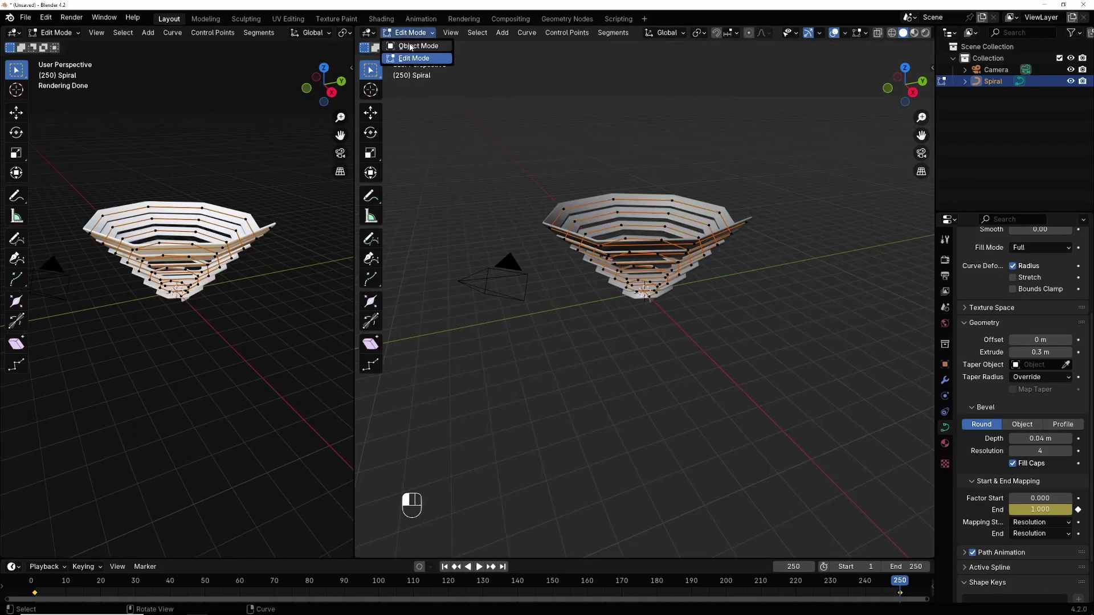
- In Object Mode, add a plane and scale it about 11x into a floor
left_click(411, 46)
left_click(511, 32)
mouse_move(525, 46)
left_click(632, 47)
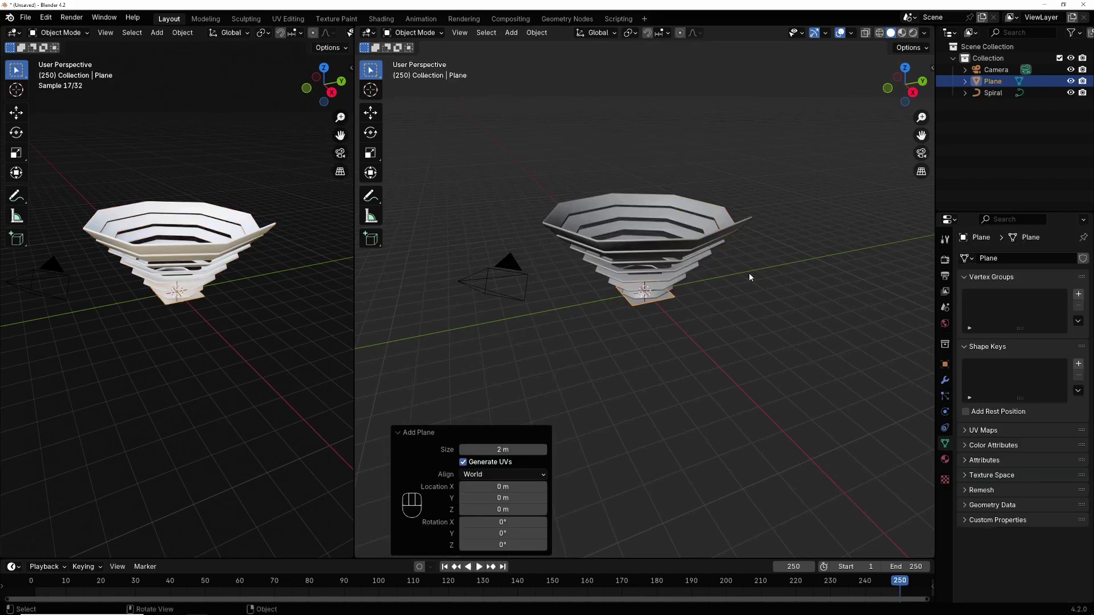
key("s")
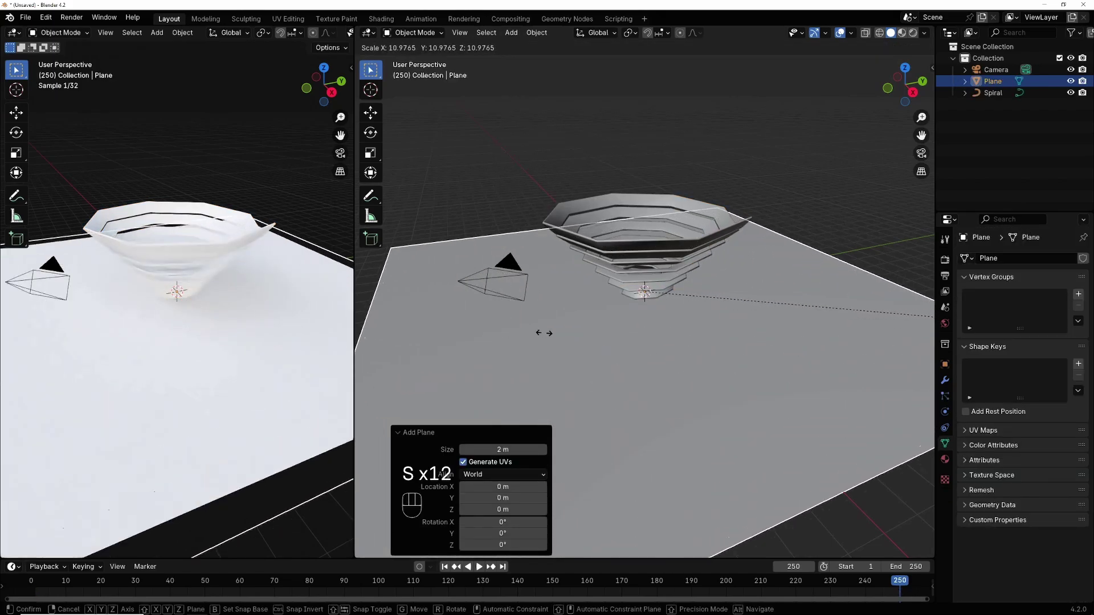
left_click(530, 331)
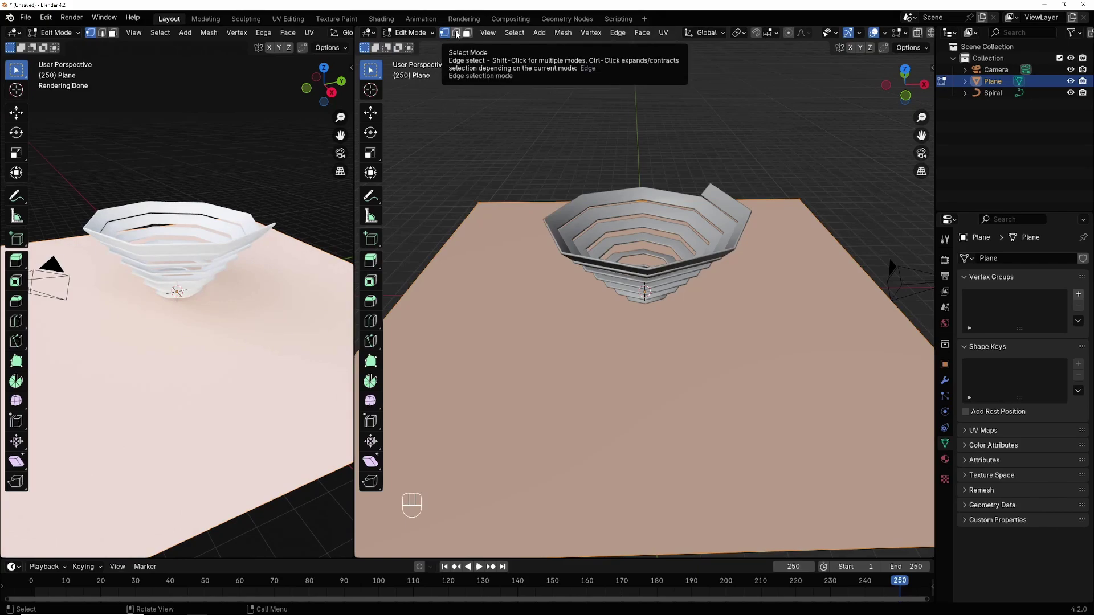
- Extrude the plane's back edge about 12 m up along Z into a backdrop wall
left_click(457, 33)
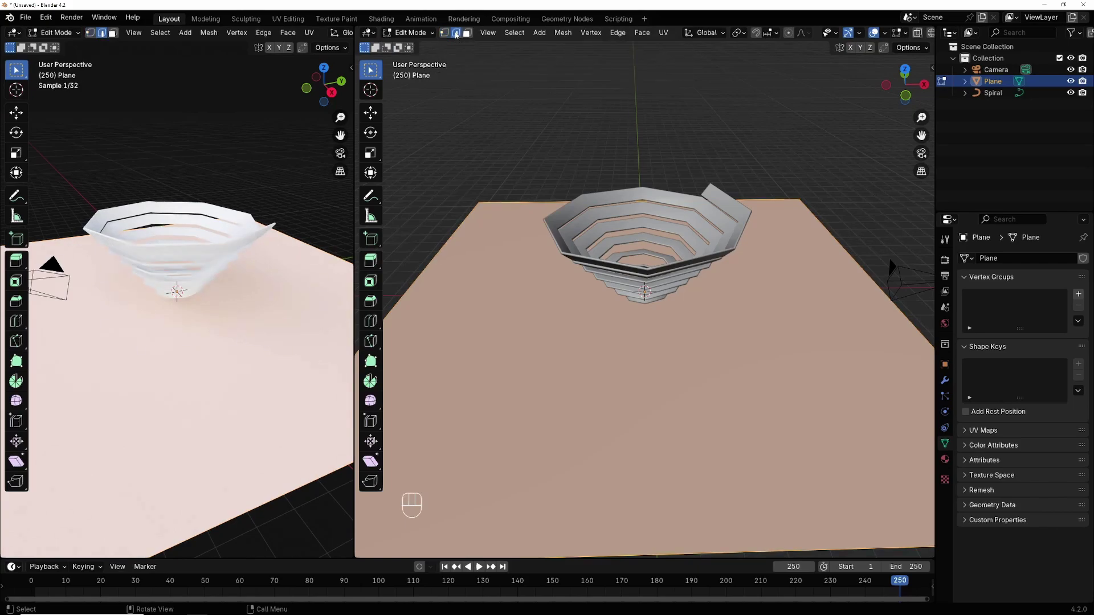
left_click(521, 202)
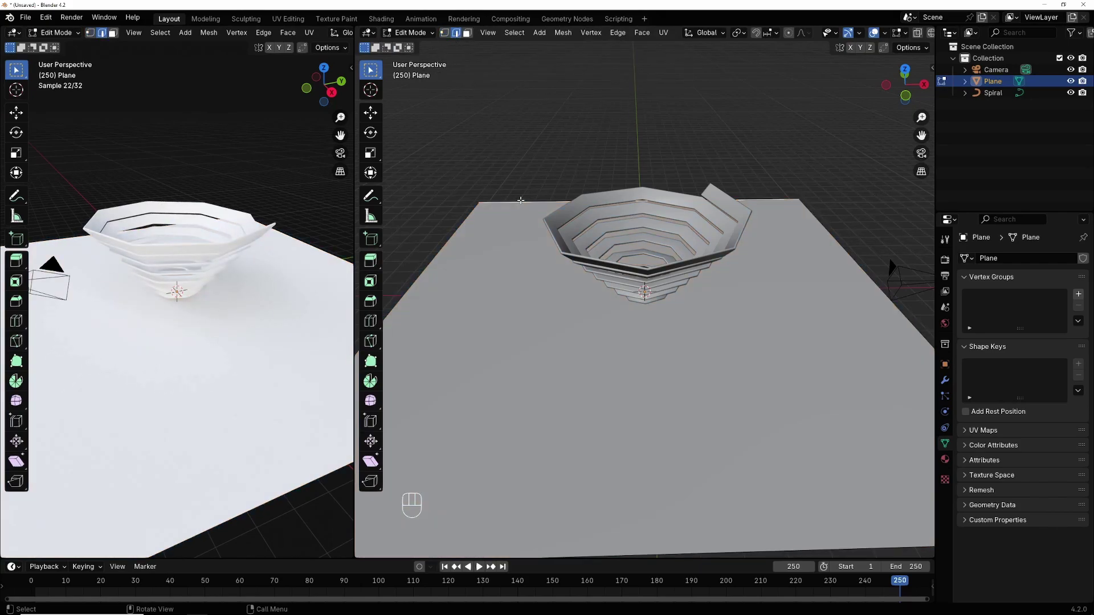
key("e")
key("z")
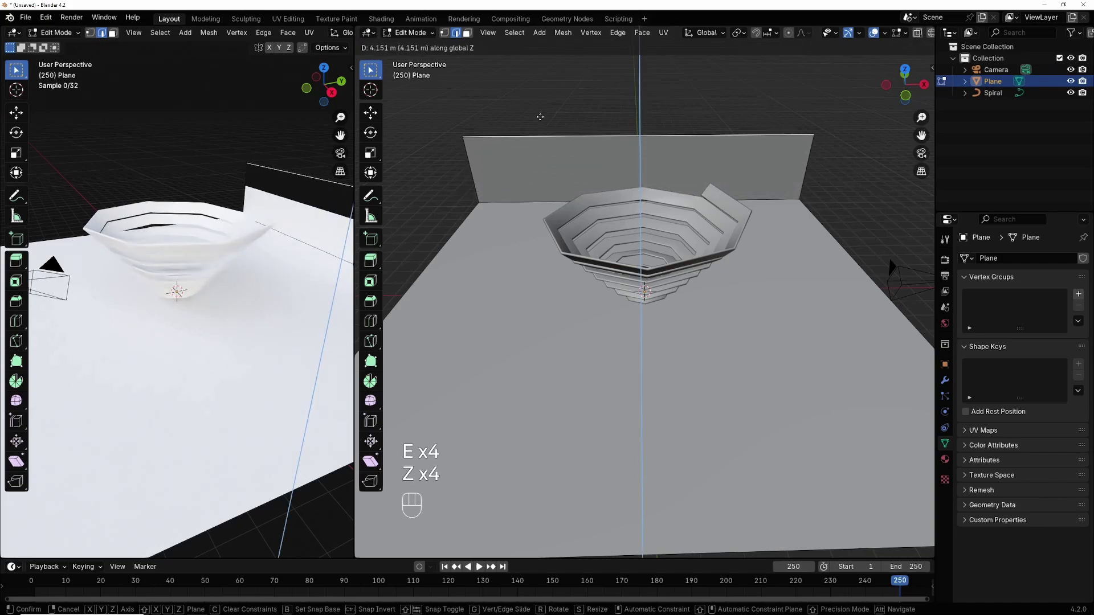
key("z")
left_click(534, 515)
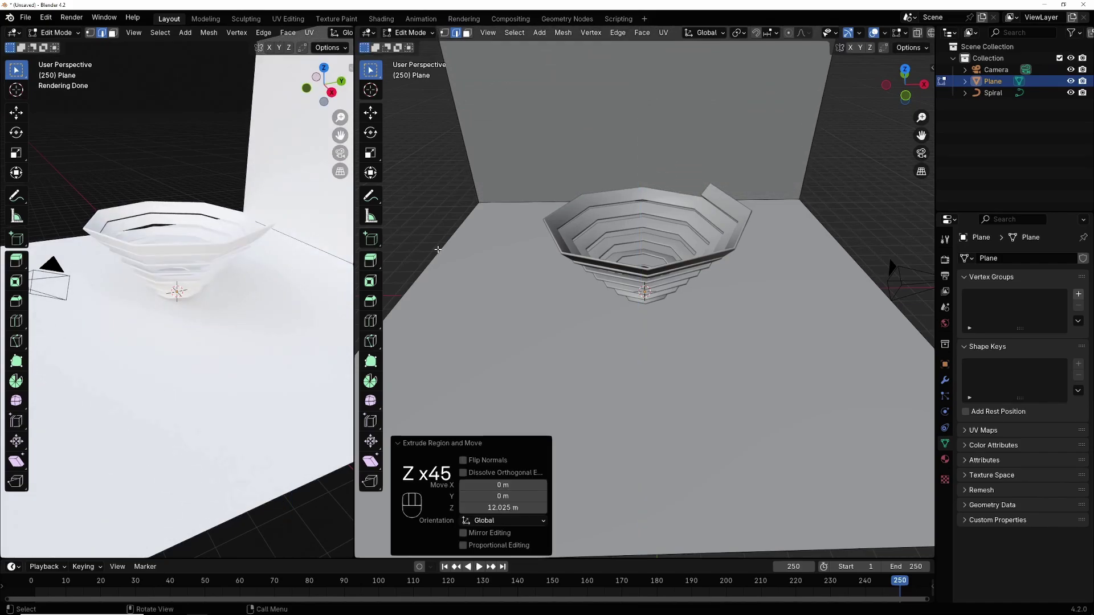
key("Tab")
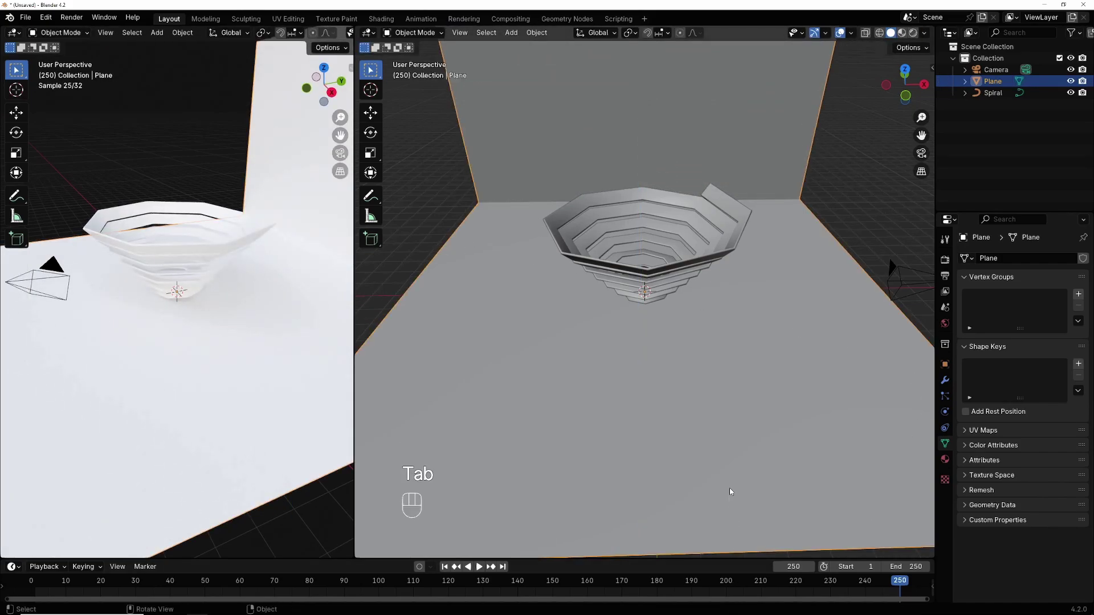
- Add a Bevel modifier to the backdrop plane with 0.4 m amount and 15 segments
left_click(944, 380)
left_click(1019, 258)
mouse_move(1004, 261)
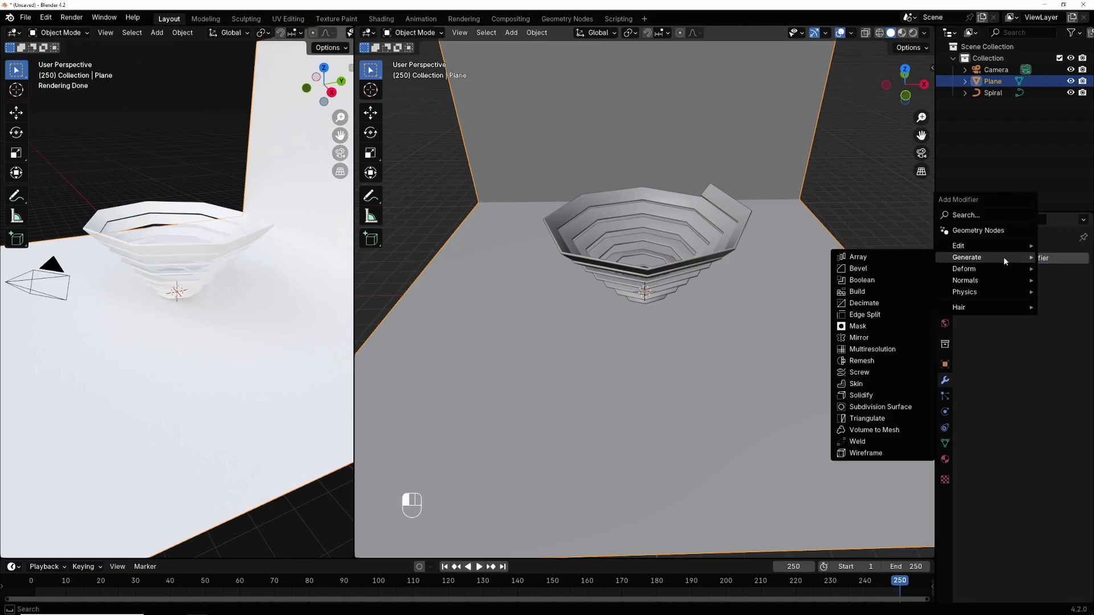
left_click(854, 268)
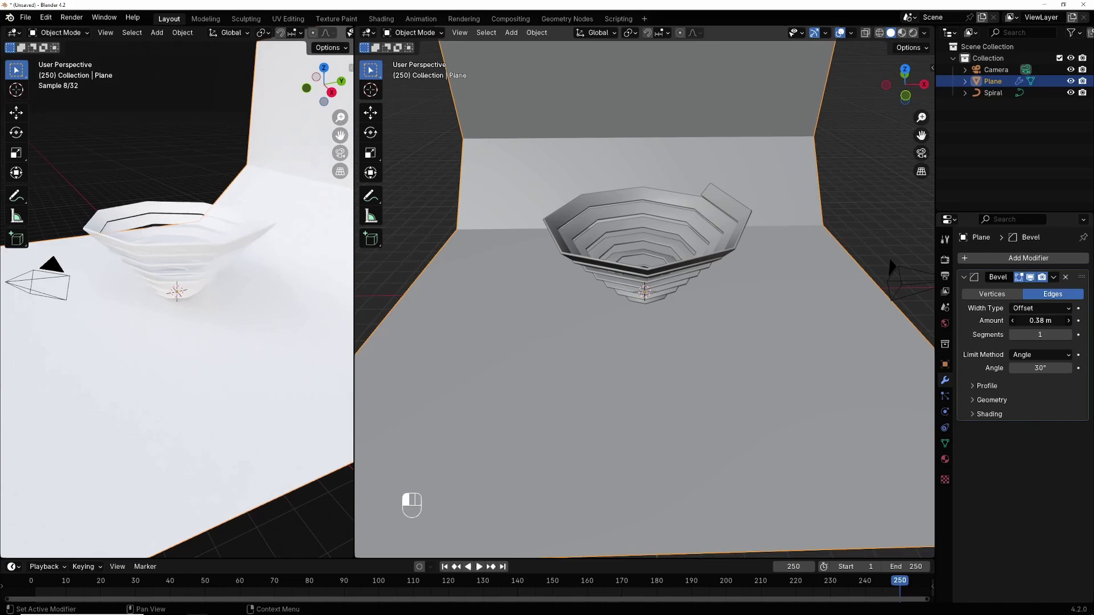
left_click_drag(1040, 321, 1043, 321)
left_click_drag(1040, 334, 1071, 334)
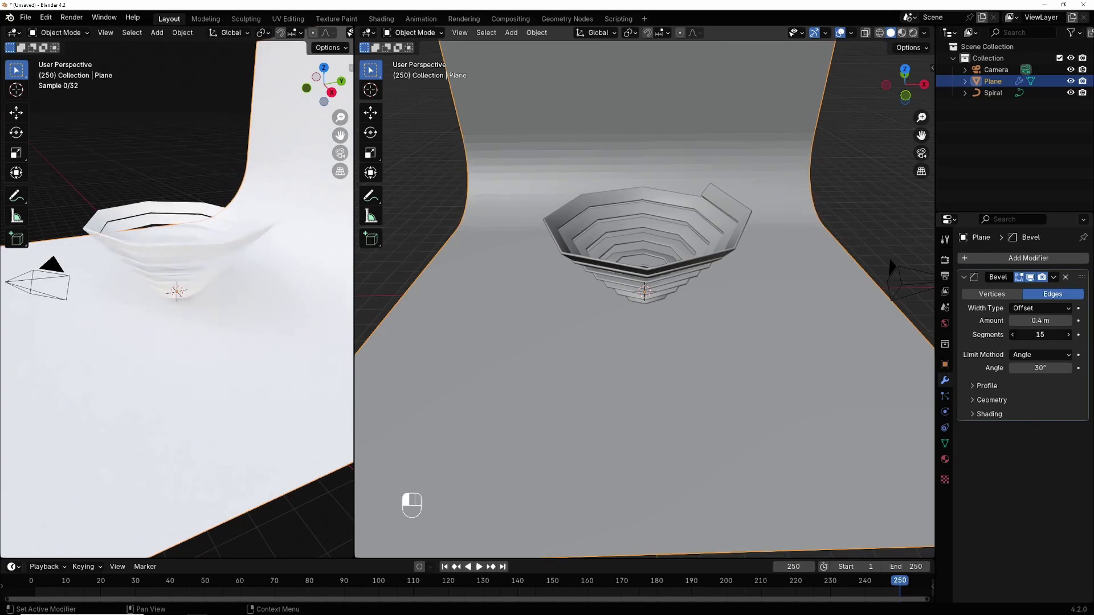
left_click(964, 277)
- Shade the backdrop plane smooth
right_click(695, 40)
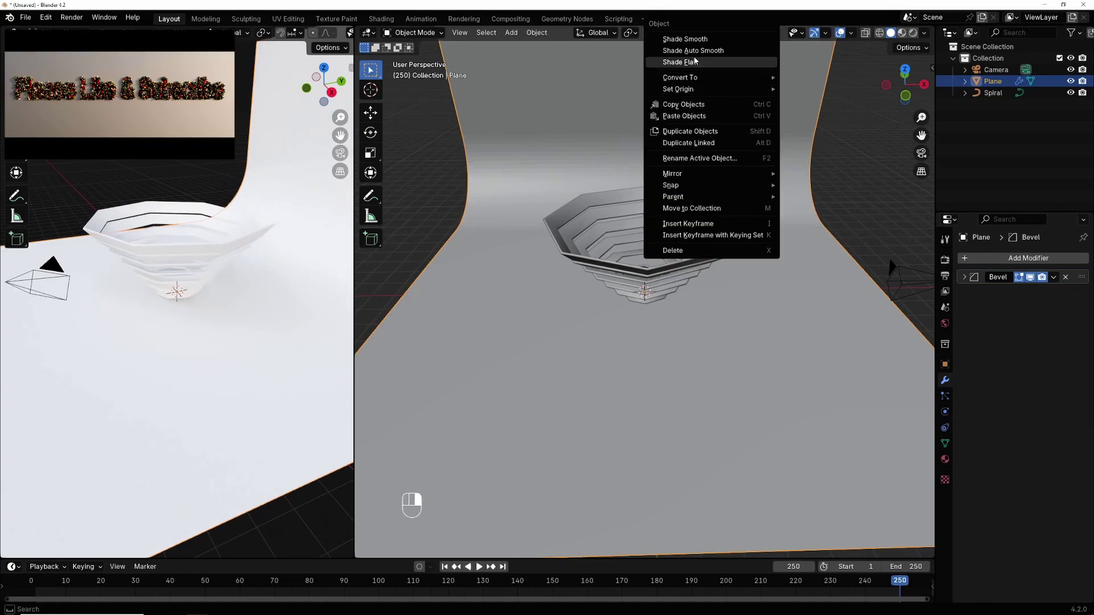
left_click(695, 41)
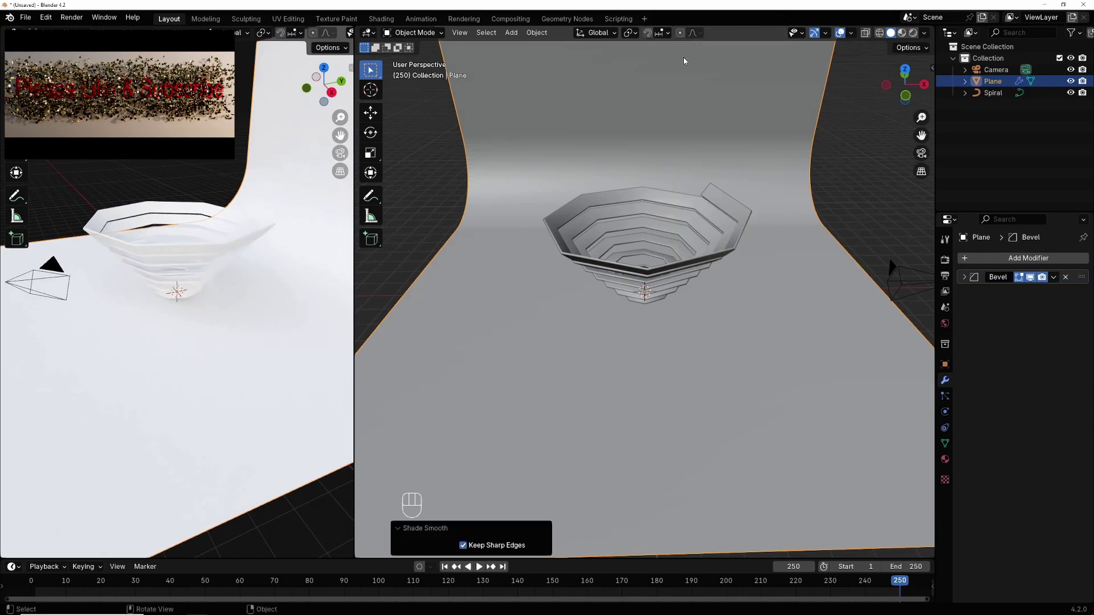
left_click(681, 287)
- Add a Simple Deform Twist modifier to the spiral with an angle of about 78.6°
left_click(980, 259)
mouse_move(946, 277)
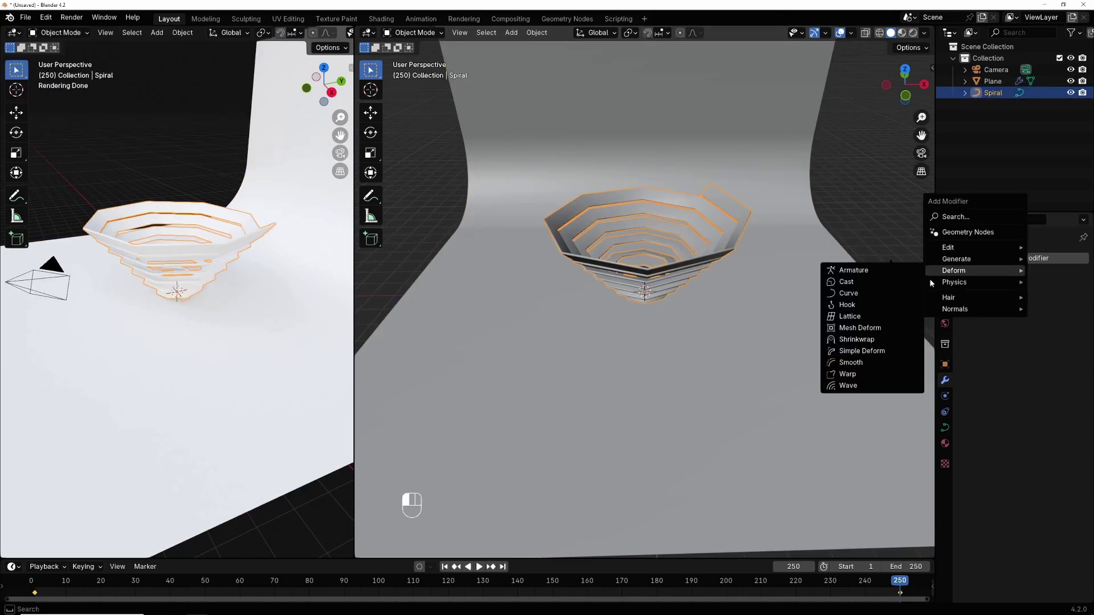
left_click(862, 352)
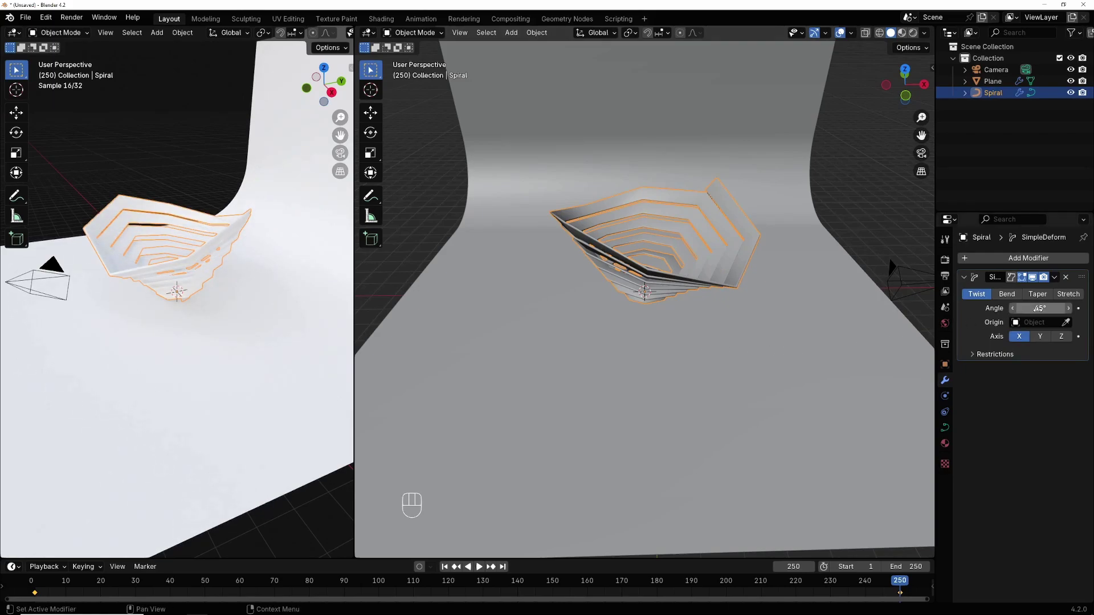
left_click_drag(1040, 309, 1091, 308)
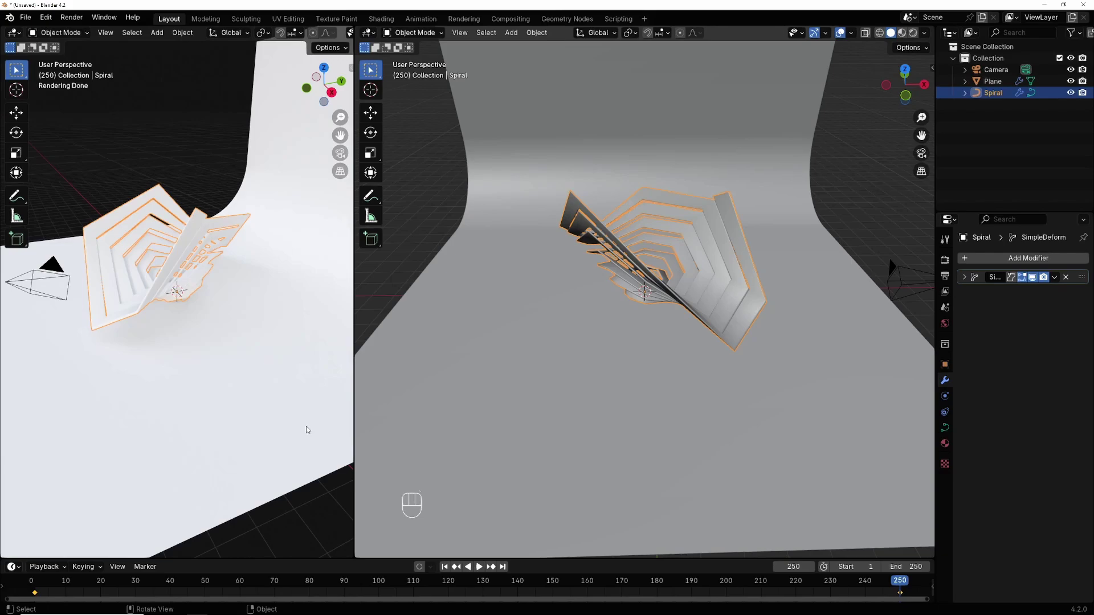
- Look through the camera in the left view and enable Lock Camera to View
key("ctrl+alt+KP_0")
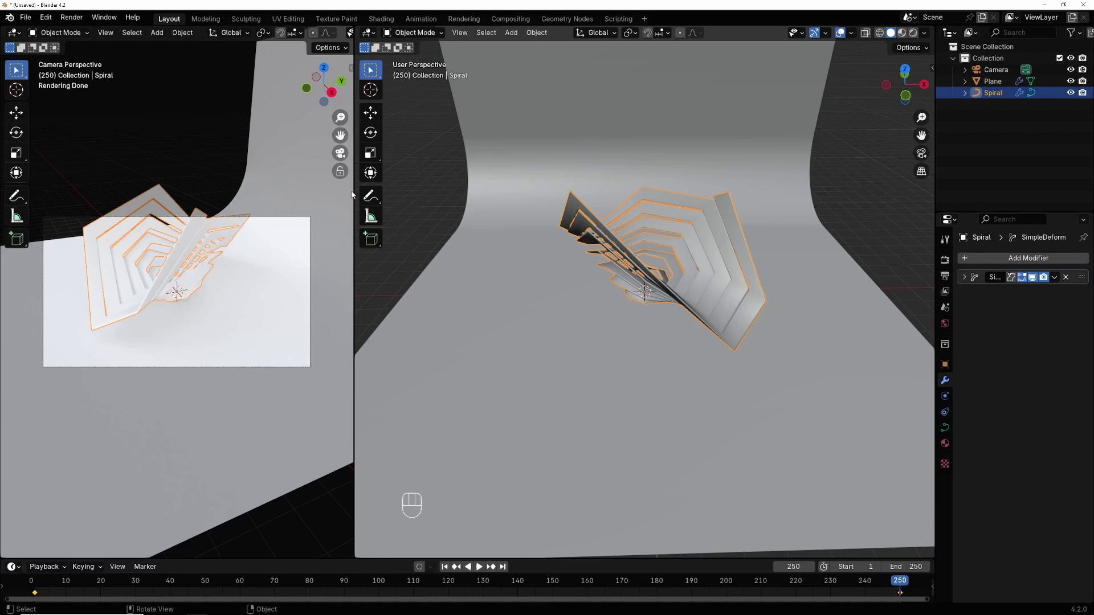
key("n")
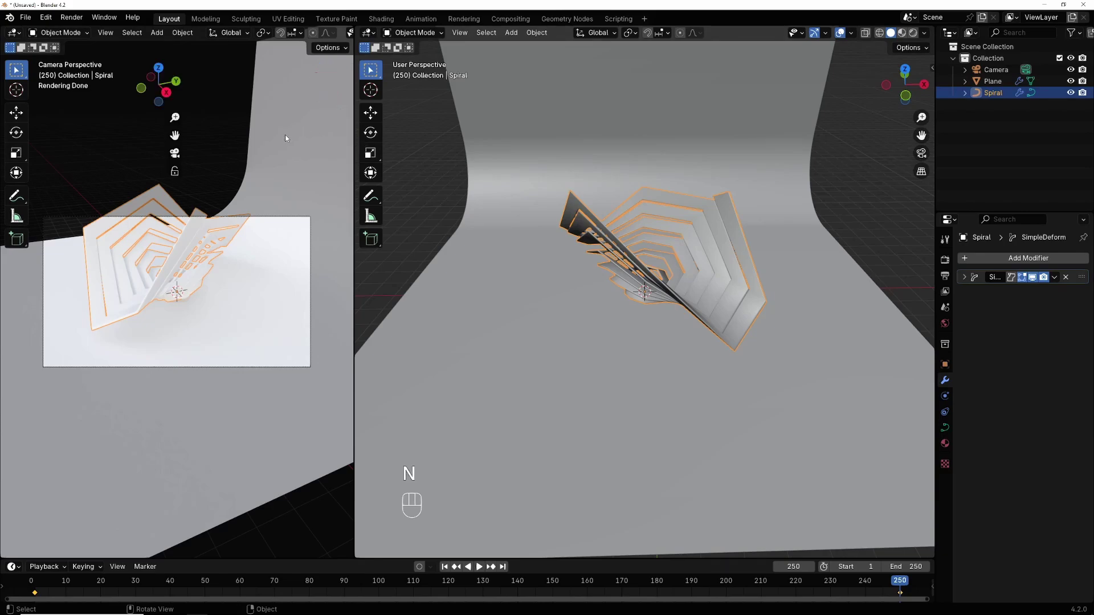
left_click(348, 122)
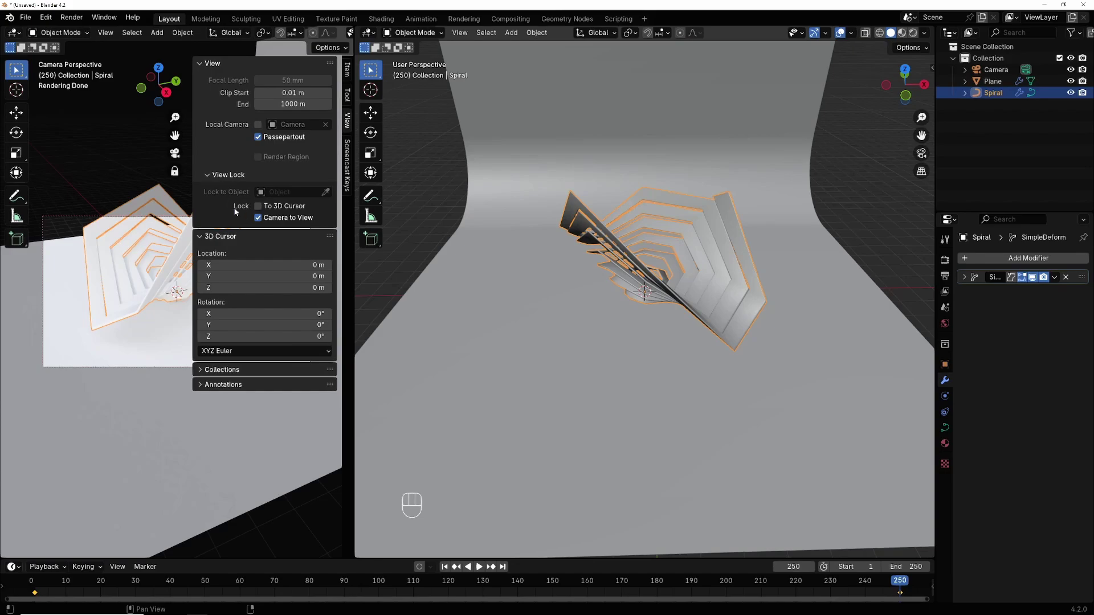
key("n")
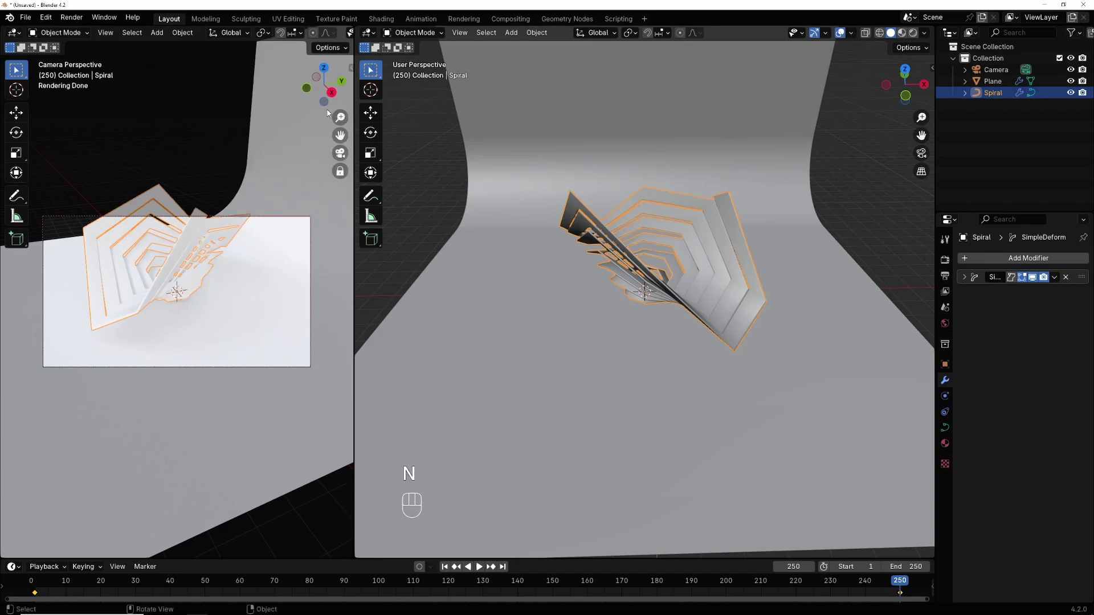
- Orbit and pan the camera to frame the twisted spiral against the backdrop
left_click_drag(331, 92, 273, 102)
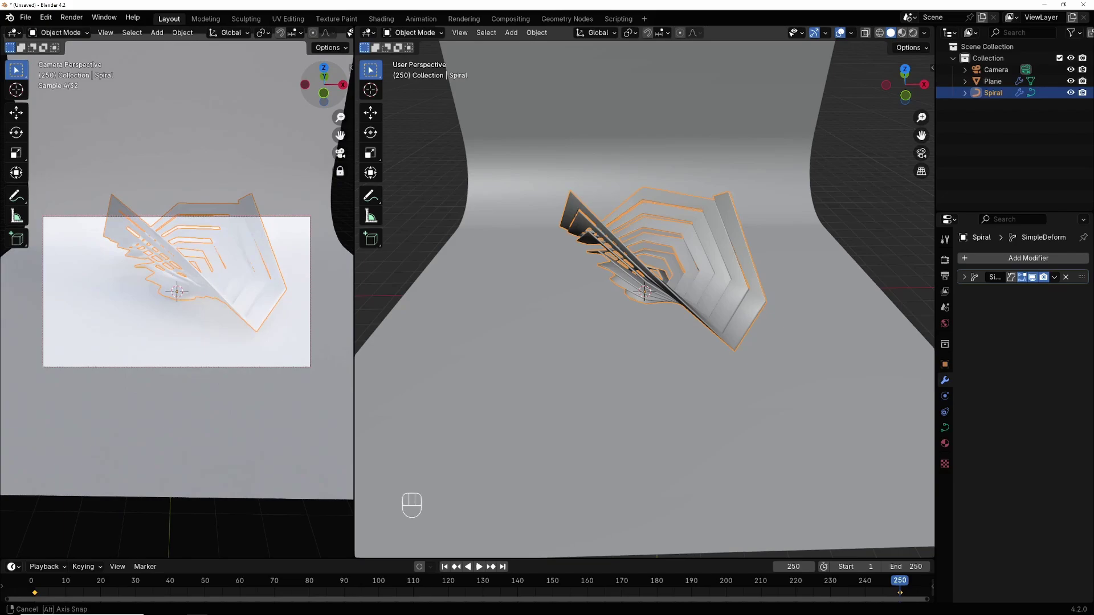
key("ctrl+KP_0")
left_click_drag(905, 86, 905, 86)
left_click_drag(922, 135, 866, 188)
key("KP_0")
key("shift+a")
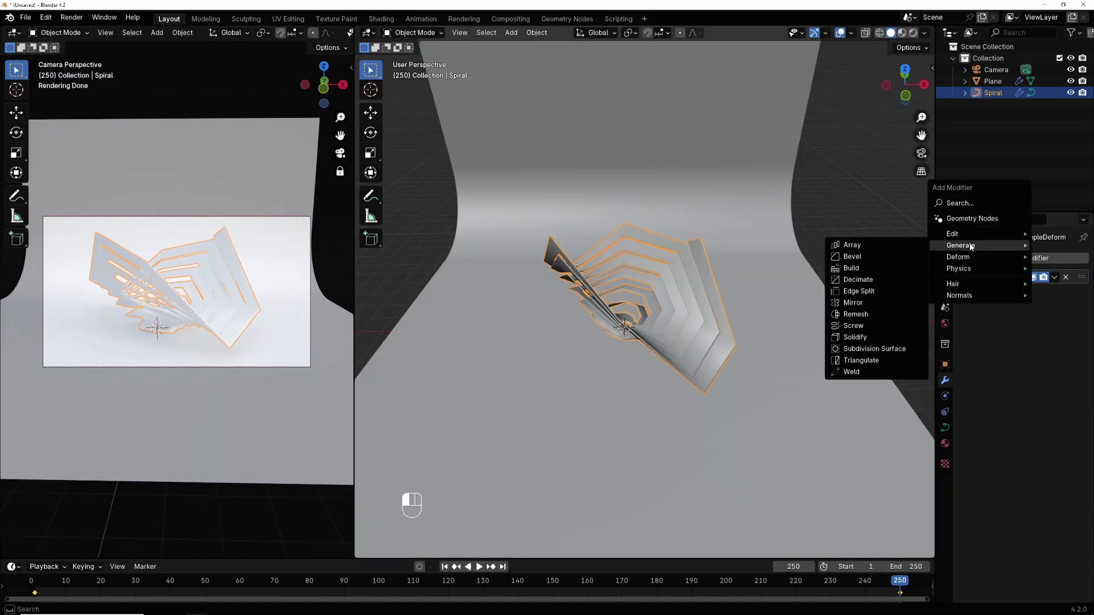
- Add a Mirror modifier to the spiral with Y enabled alongside X, toggling X to compare
left_click(854, 303)
left_click(1042, 309)
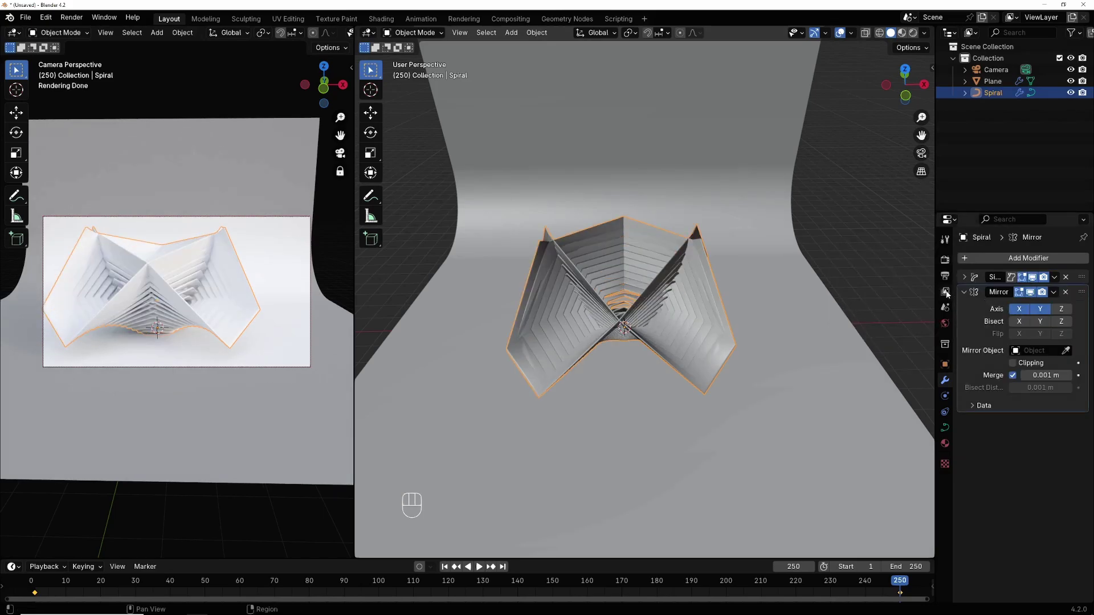
left_click(1014, 311)
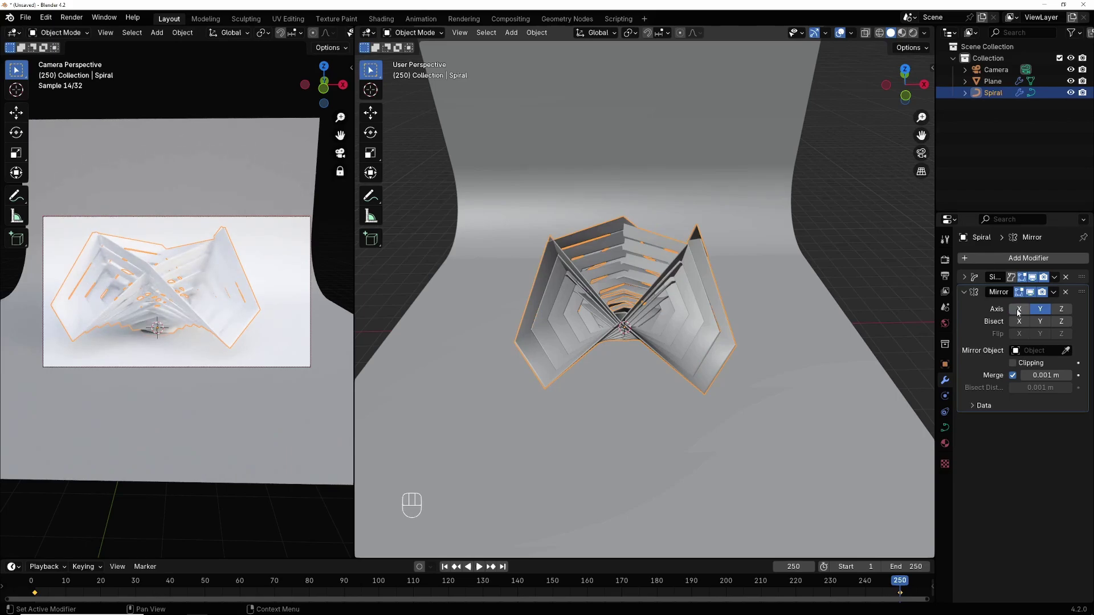
left_click(1020, 309)
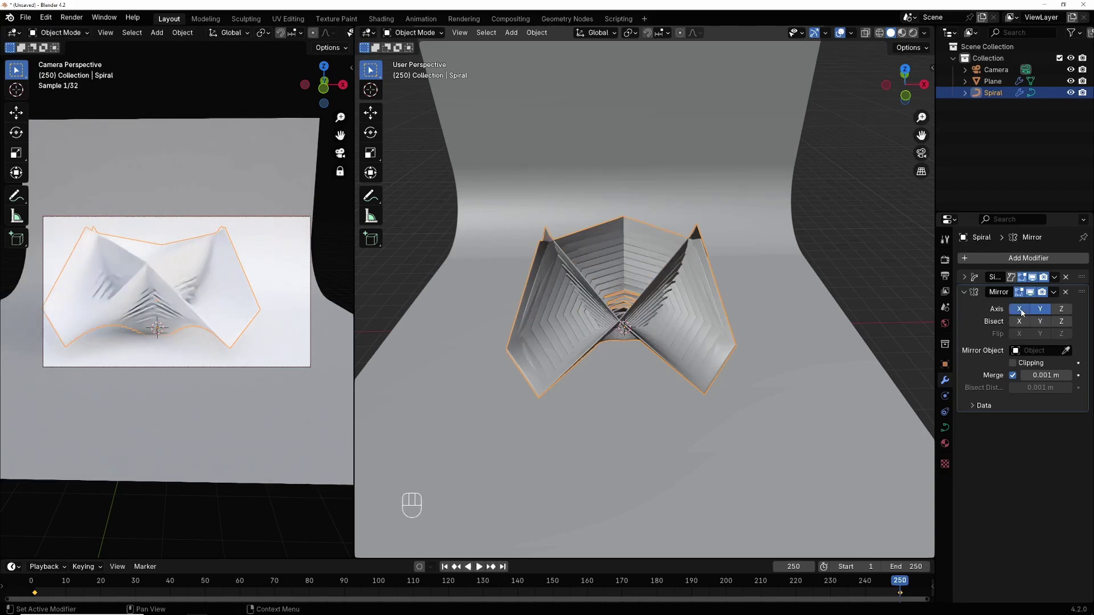
left_click_drag(912, 91, 915, 119)
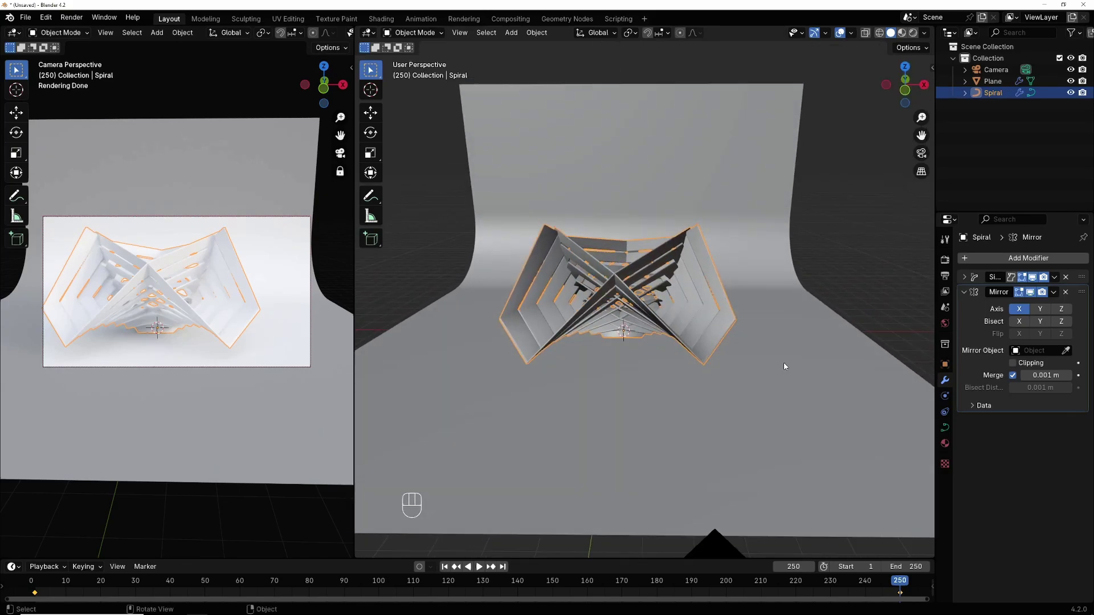
- Show the right view through the camera, split it horizontally, and make the lower area a Shader Editor
key("KP_0")
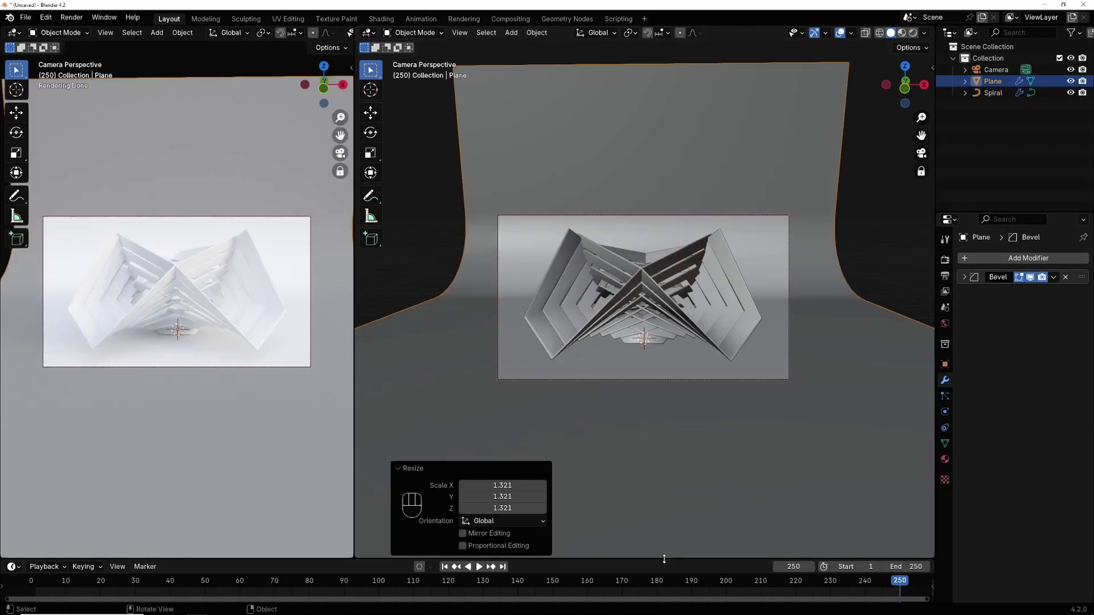
right_click(664, 558)
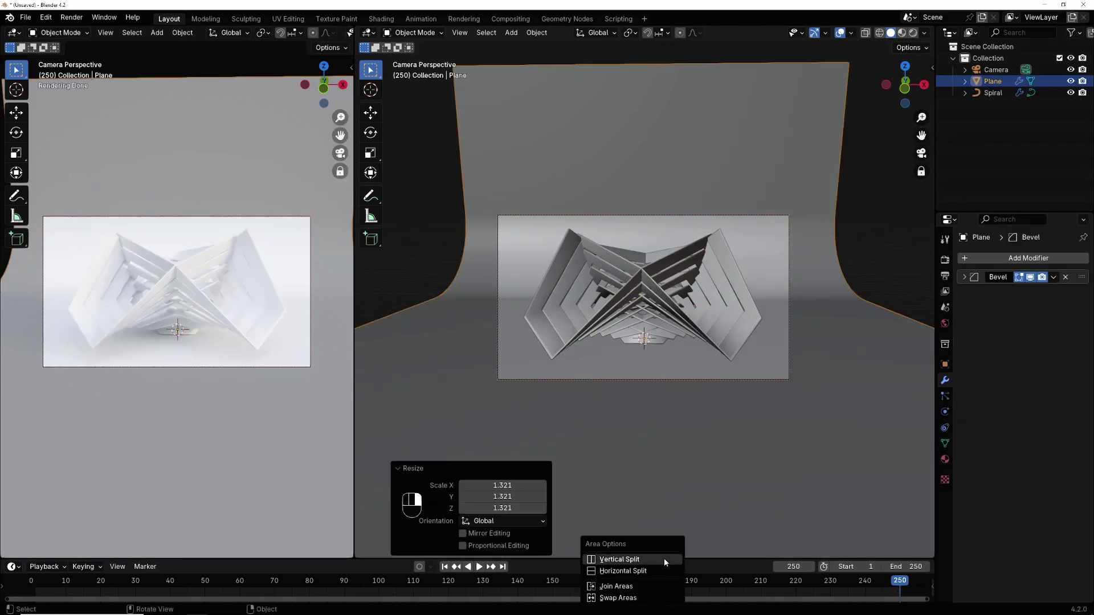
left_click(629, 571)
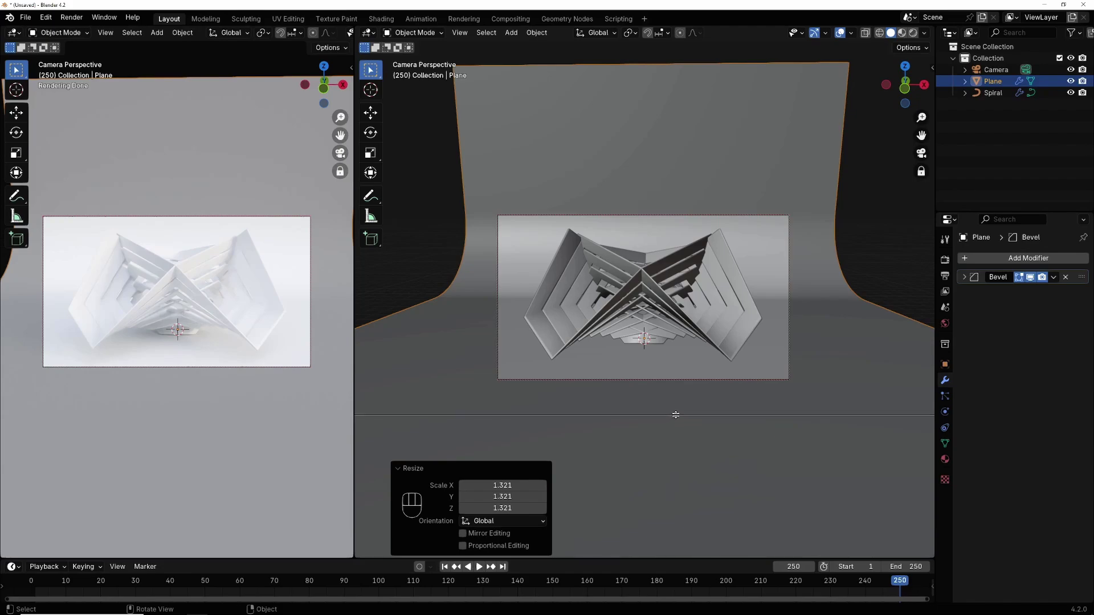
left_click(758, 291)
left_click(368, 298)
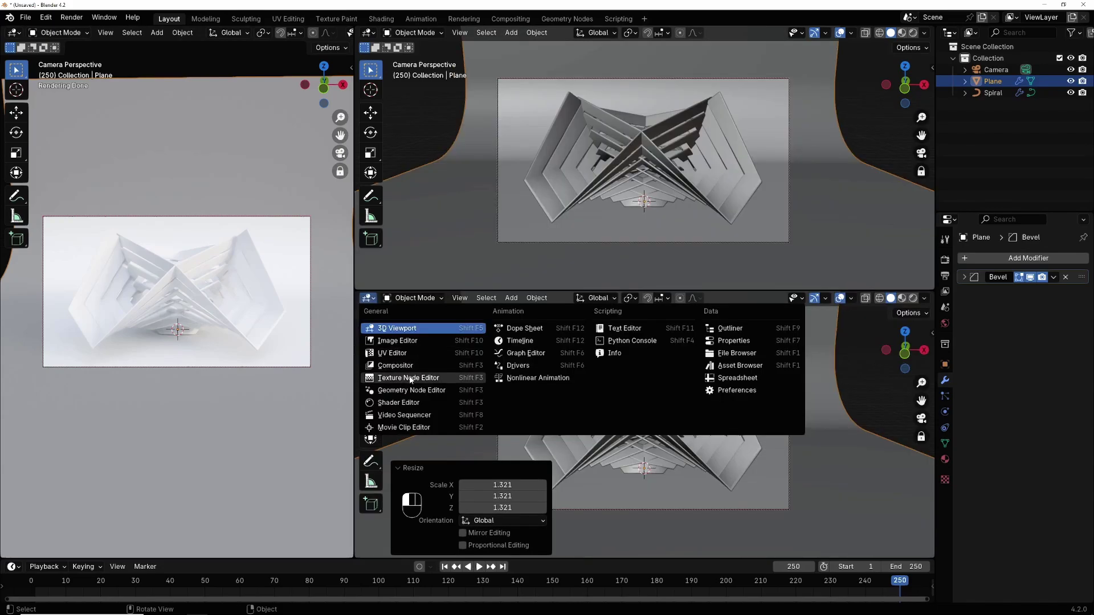
left_click(398, 403)
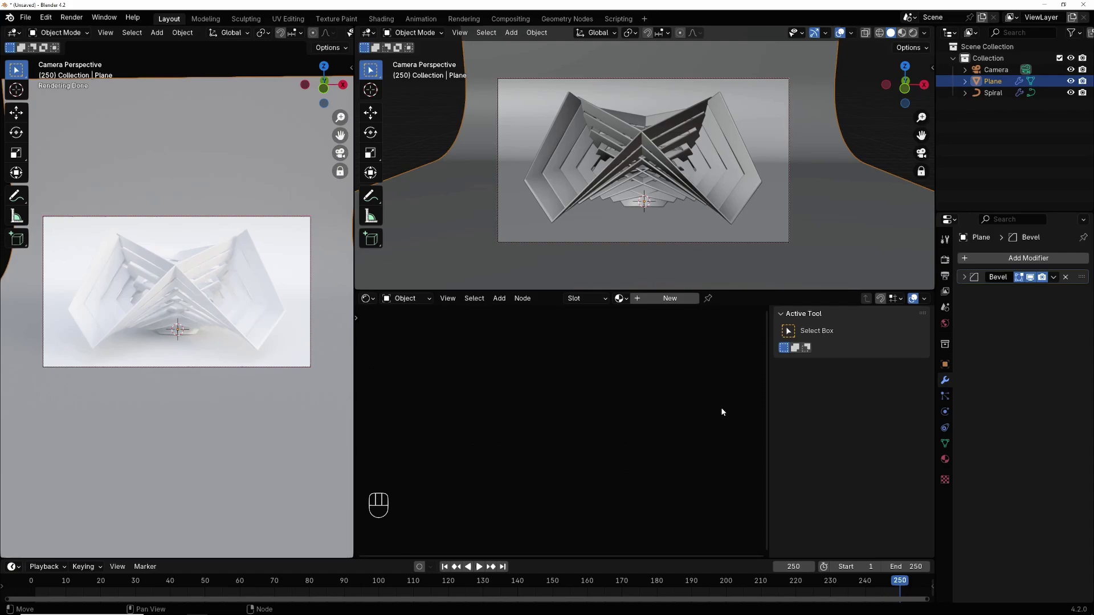
- Give the backdrop plane a new material, Material.001
key("n")
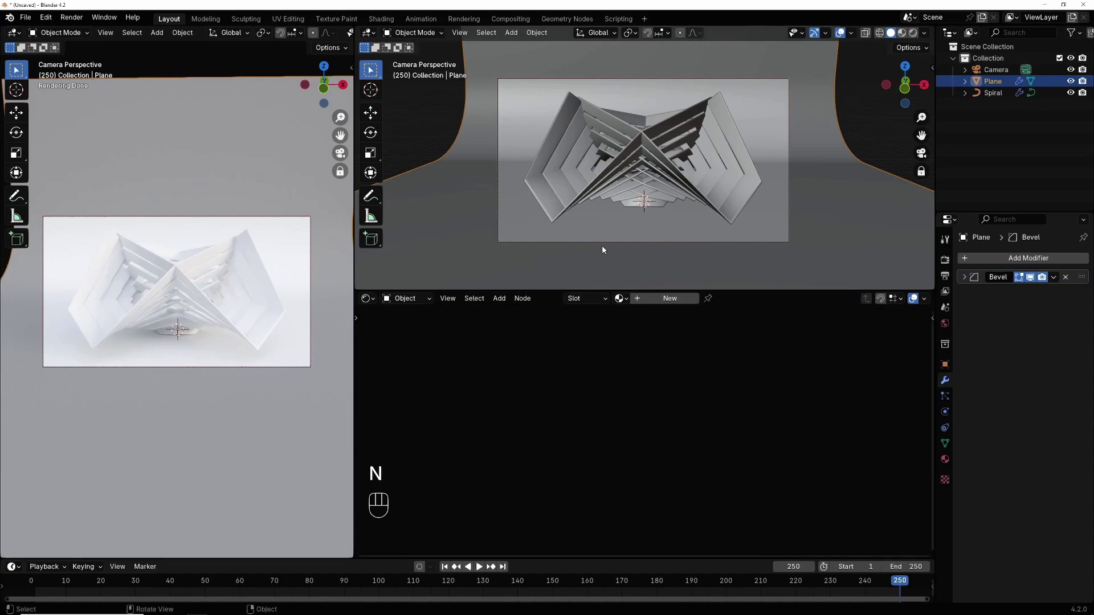
left_click(671, 299)
left_click_drag(634, 414, 707, 389)
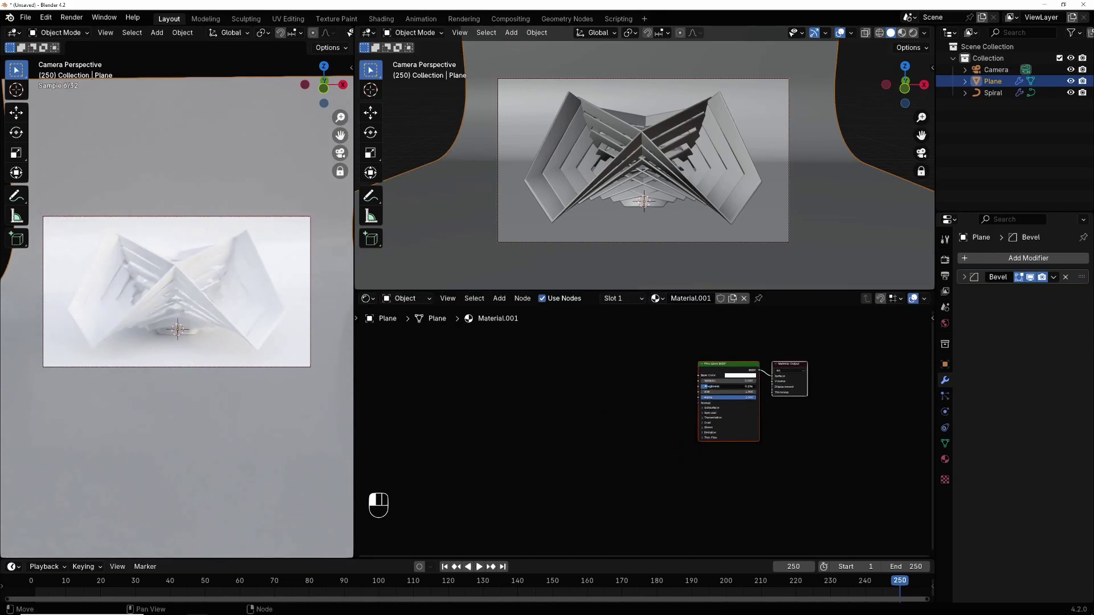
- Select the spiral and give it its own new material, Material.002
left_click(671, 170)
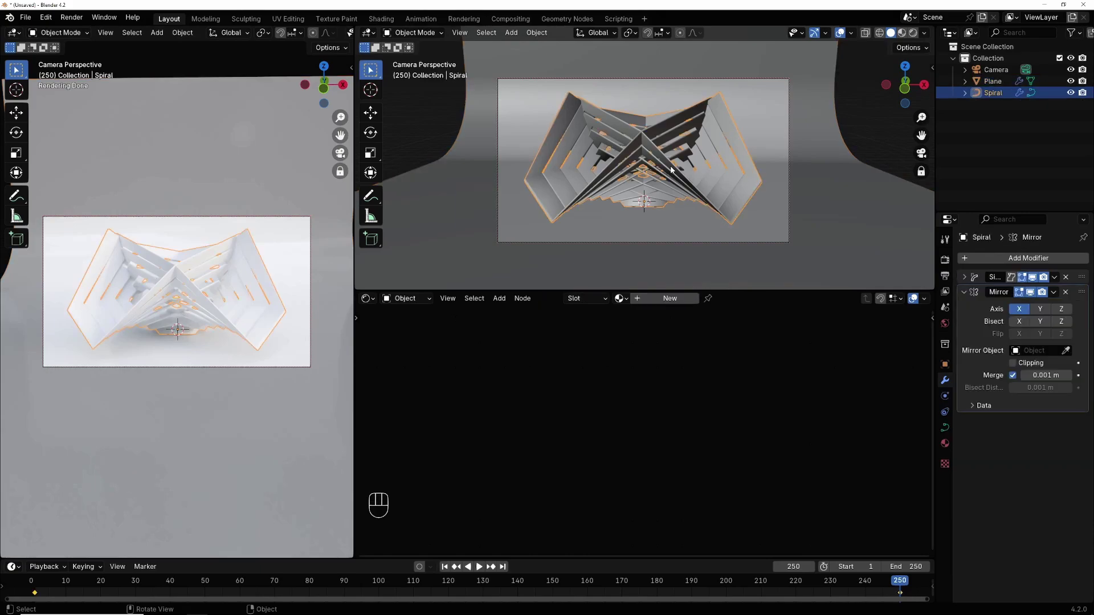
left_click(663, 303)
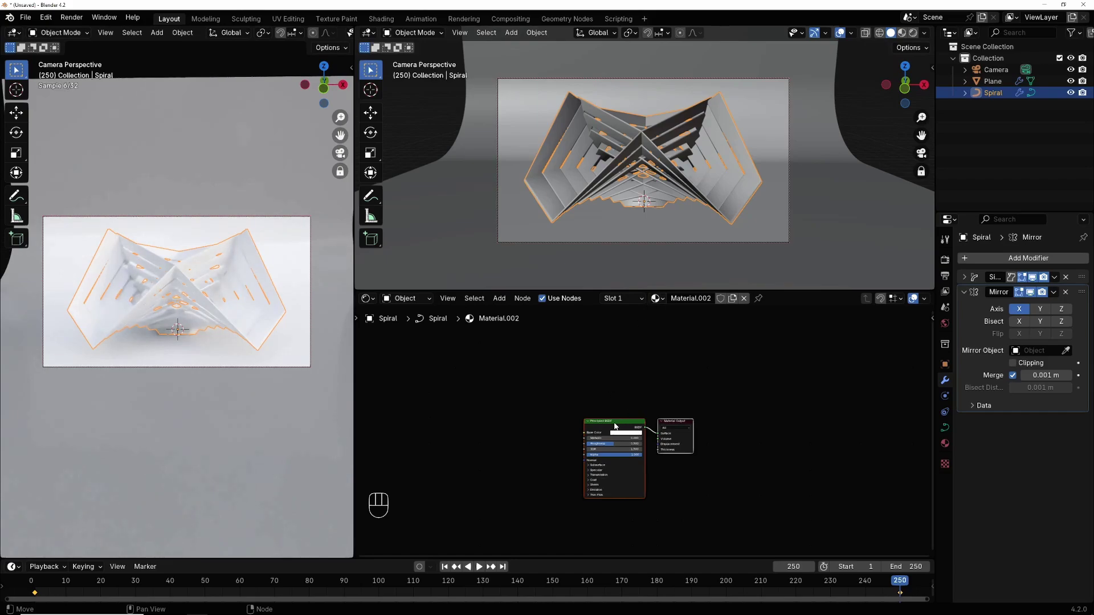
left_click_drag(625, 425, 706, 368)
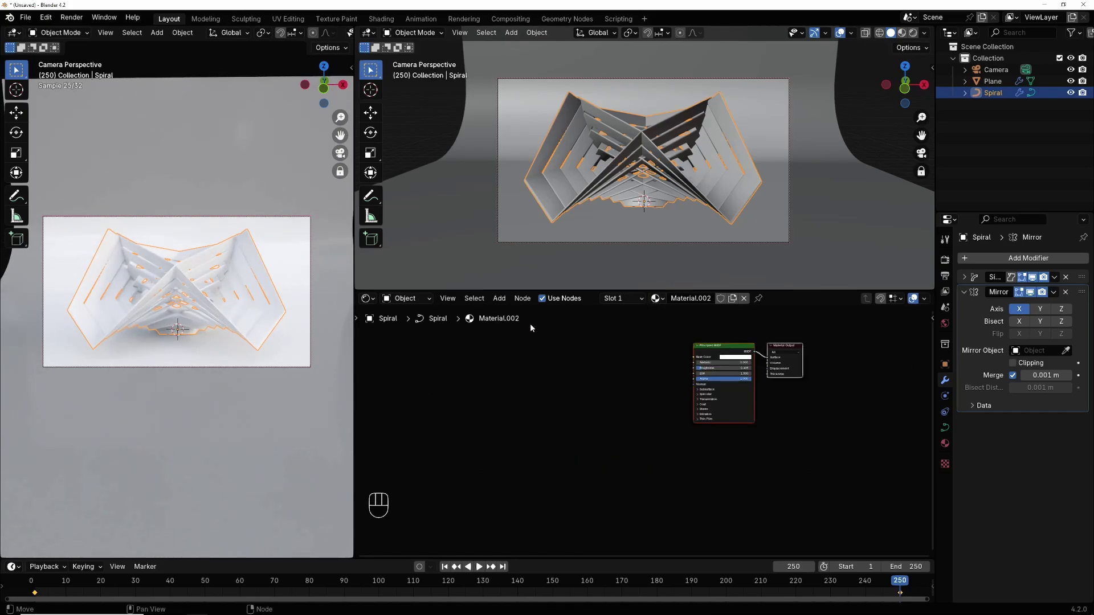
left_click(499, 298)
mouse_move(523, 350)
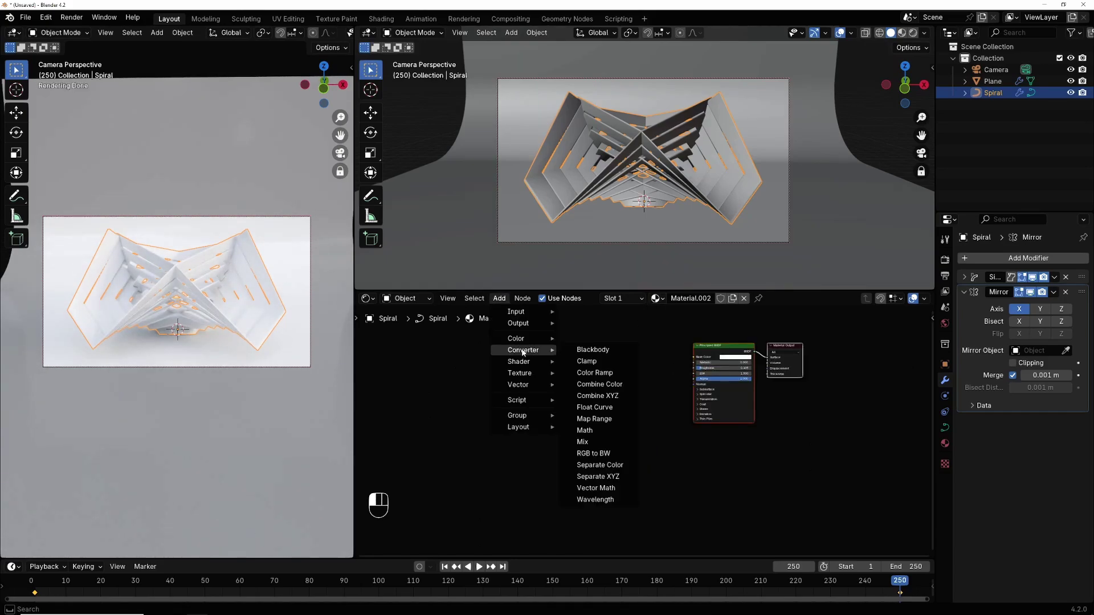
- Add a Color Ramp and link its Color into the spiral material's Base Color
left_click(596, 372)
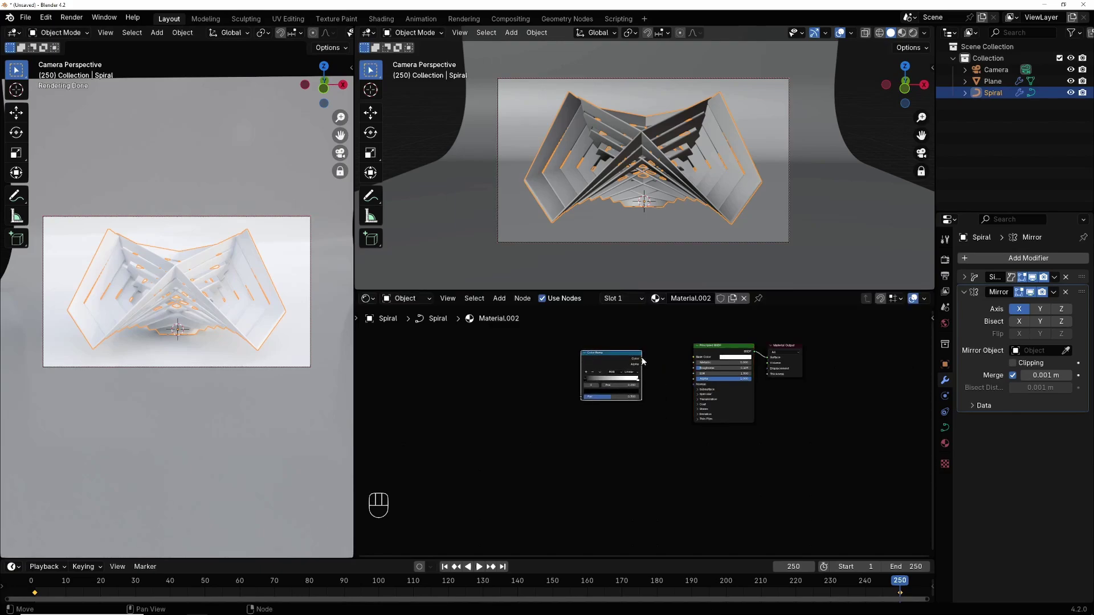
left_click_drag(642, 359, 694, 358)
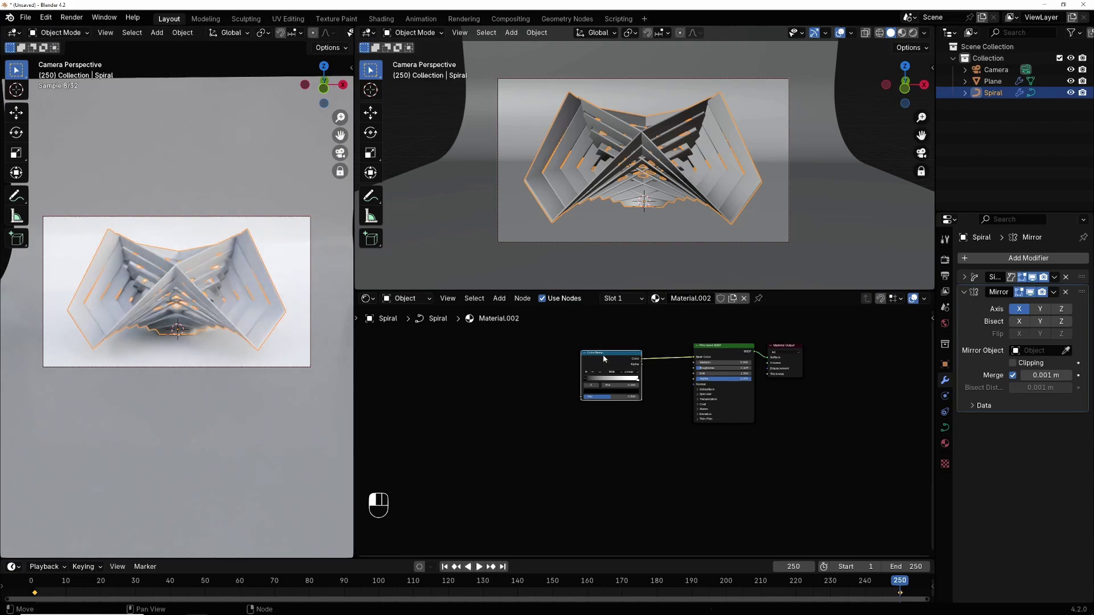
left_click_drag(603, 354, 614, 355)
- Add a Voronoi Texture and feed its Distance into the Color Ramp's Fac
left_click(500, 298)
mouse_move(515, 376)
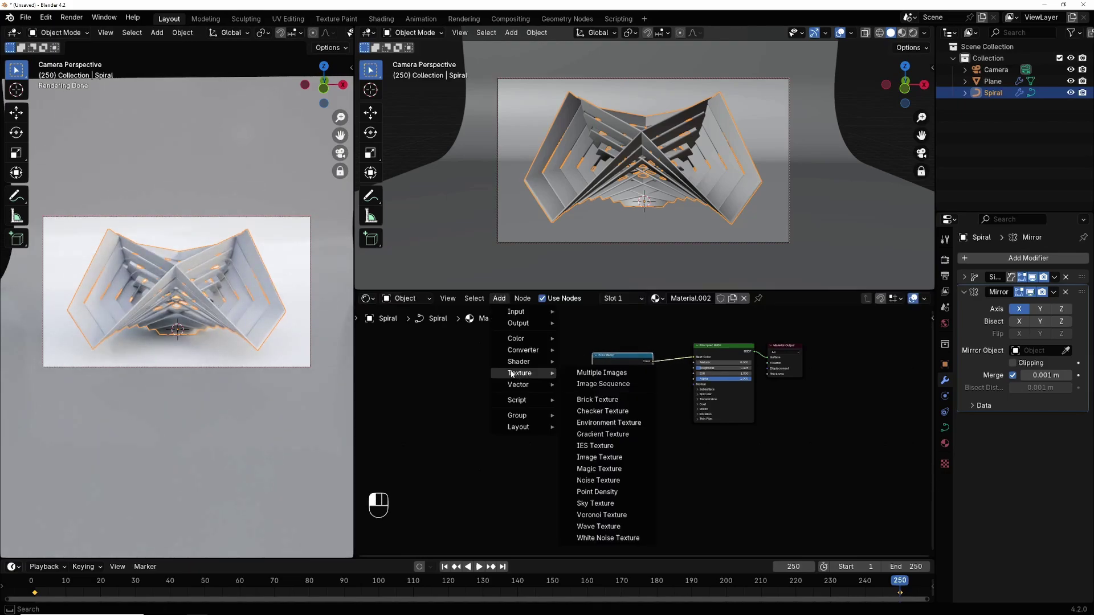
left_click(597, 515)
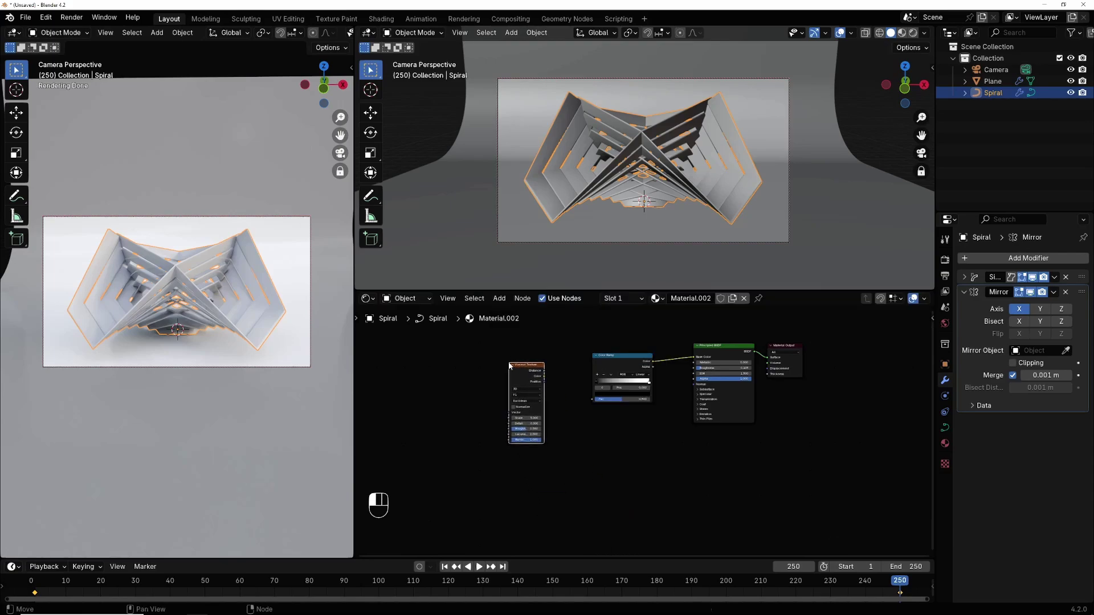
left_click_drag(544, 373, 593, 399)
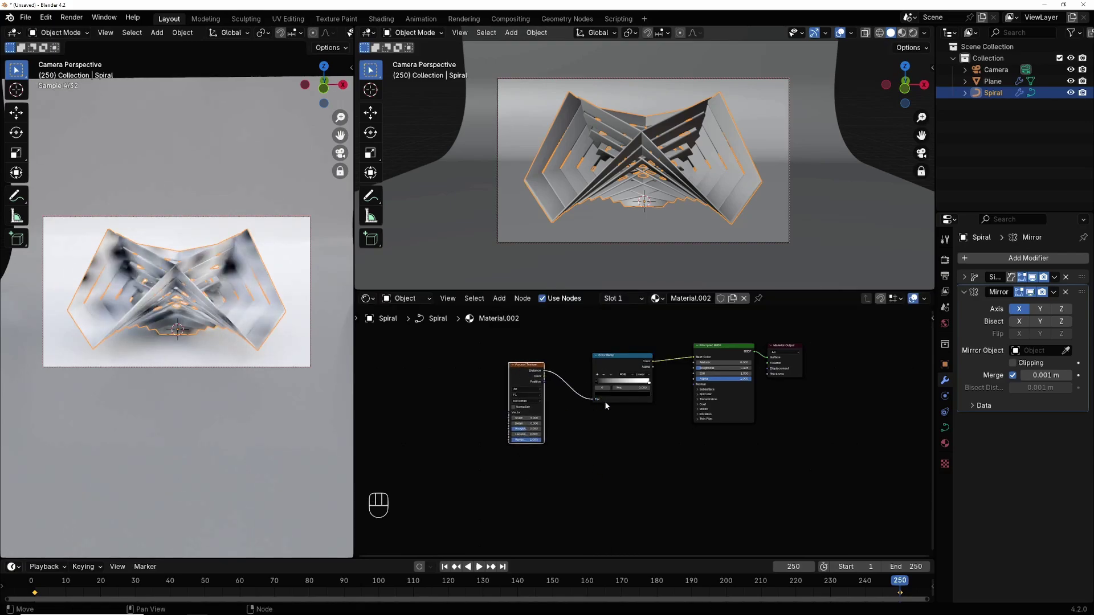
left_click_drag(519, 370, 525, 368)
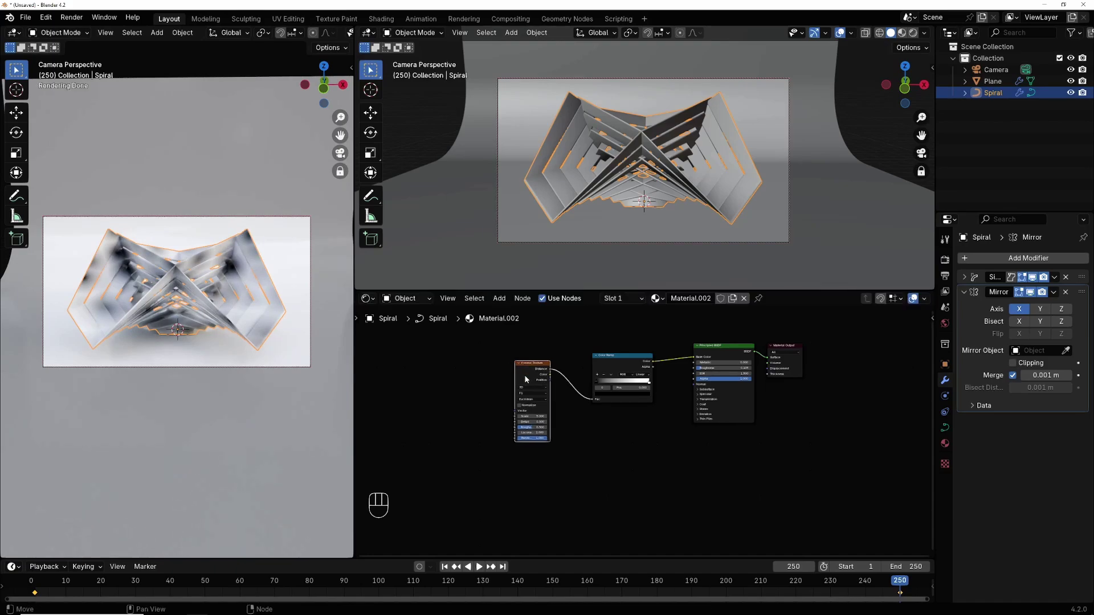
- Add Texture Coordinate and Mapping nodes (Ctrl+T) to the Voronoi, using Object coordinates
key("ctrl")
key("ctrl+t")
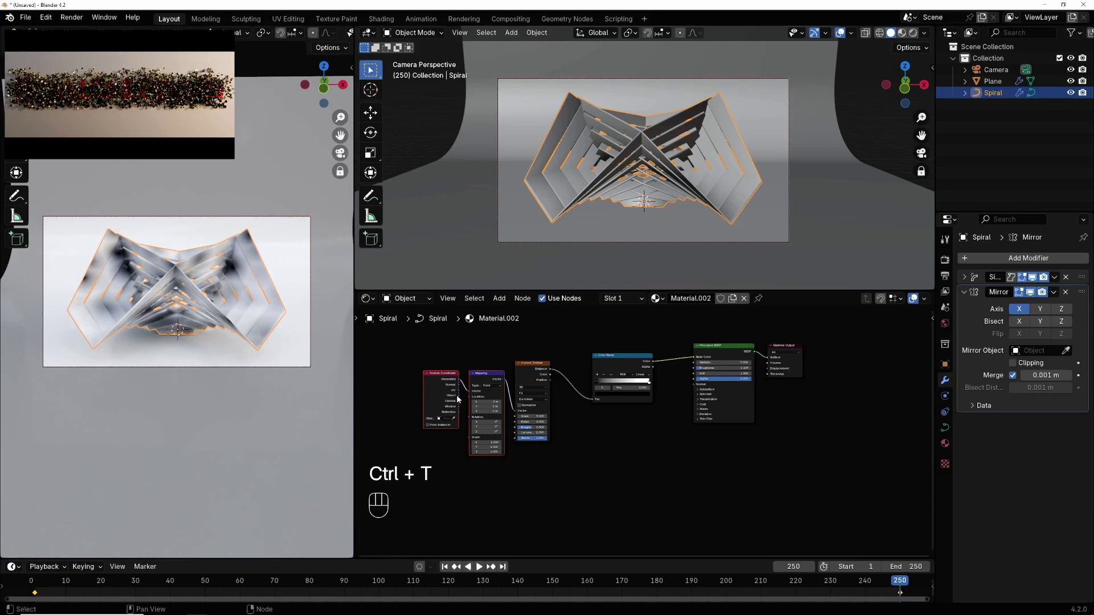
left_click_drag(460, 395, 470, 391)
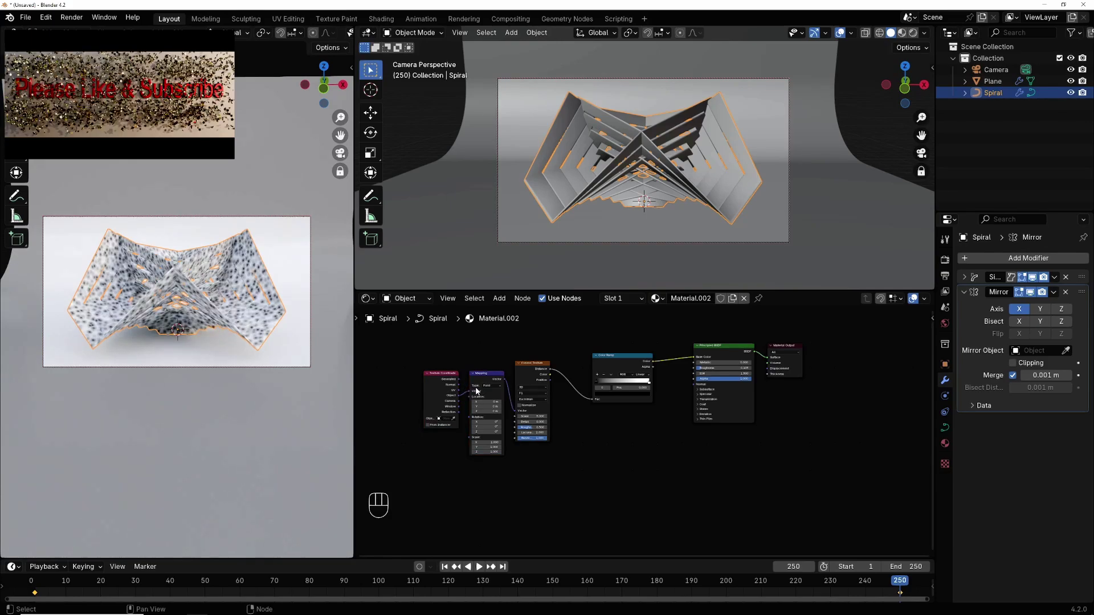
- Check that Node Wrangler is enabled in Preferences, then open the Voronoi distance metric choices
left_click(45, 18)
left_click(75, 165)
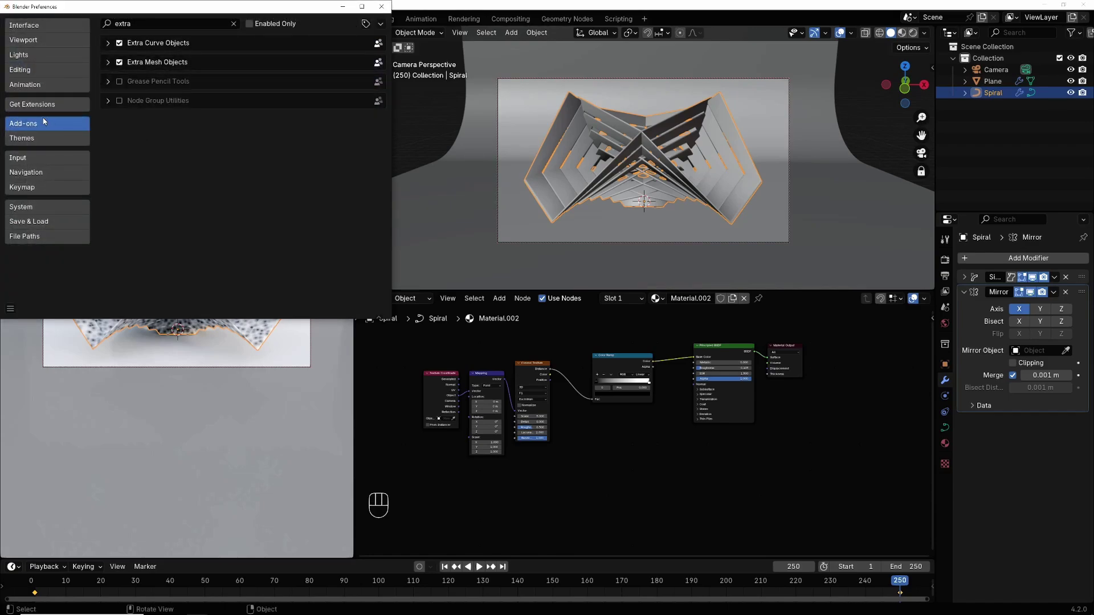
left_click(233, 25)
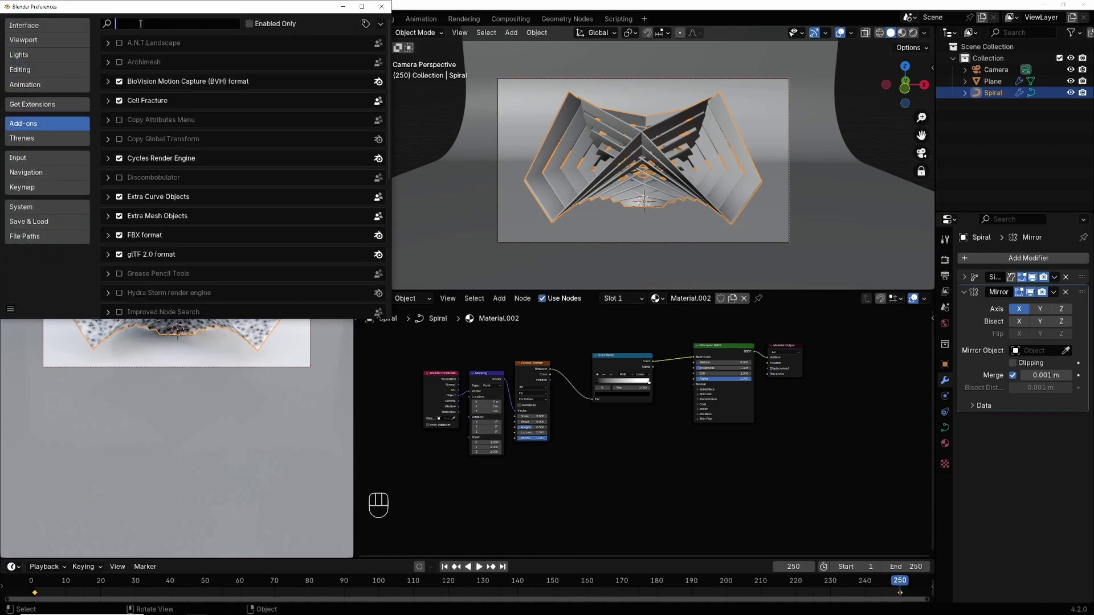
type("node")
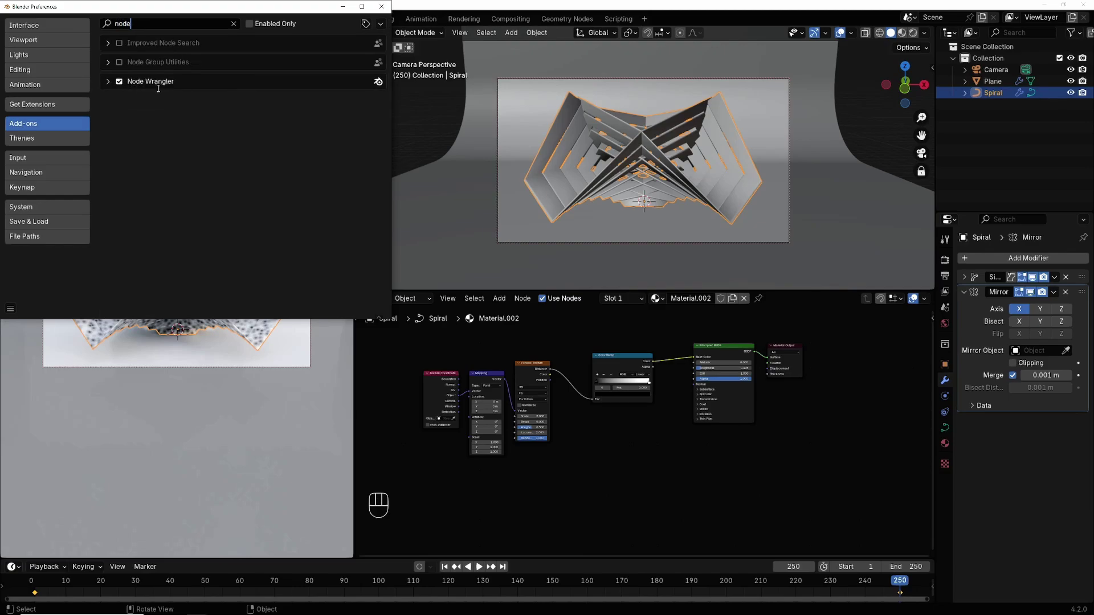
left_click(381, 7)
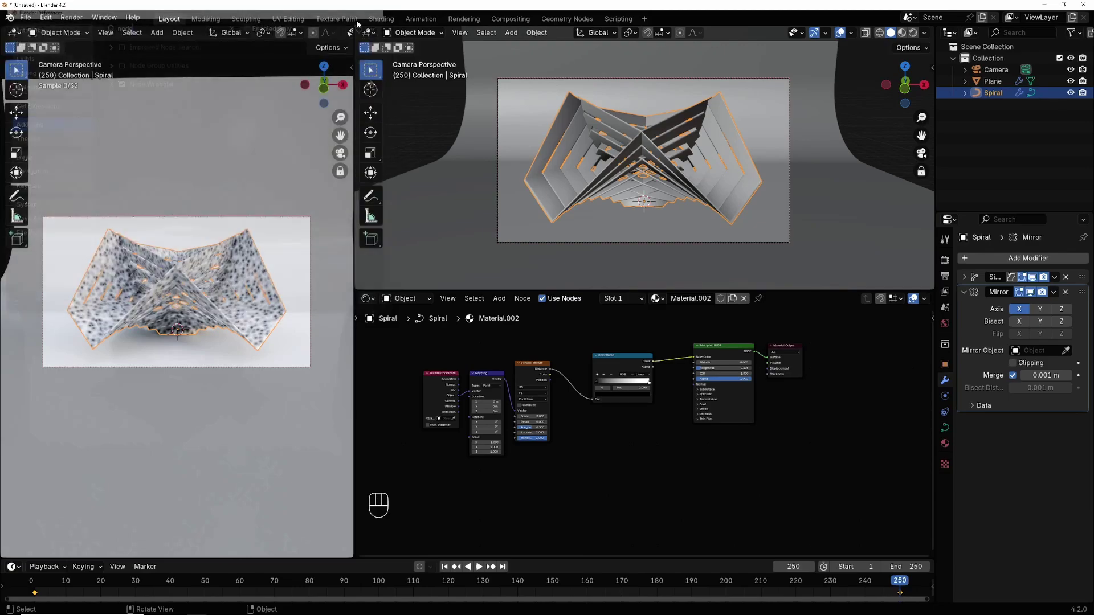
left_click(533, 399)
- Switch the Voronoi metric to Manhattan, set its scale to 1.8, and make the ramp colour blue
left_click(529, 418)
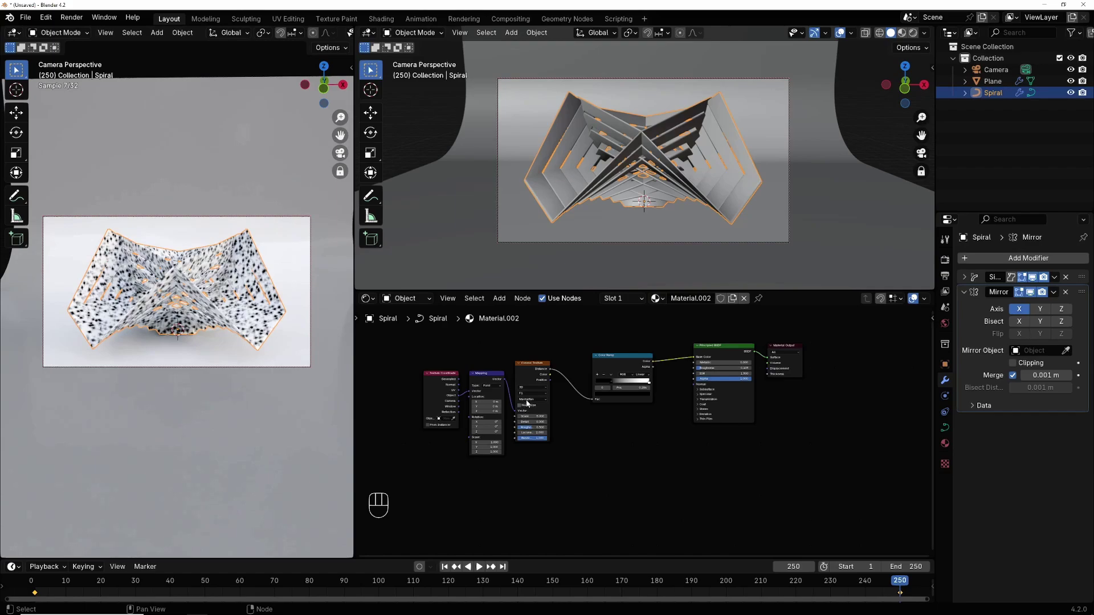
left_click_drag(533, 416, 462, 417)
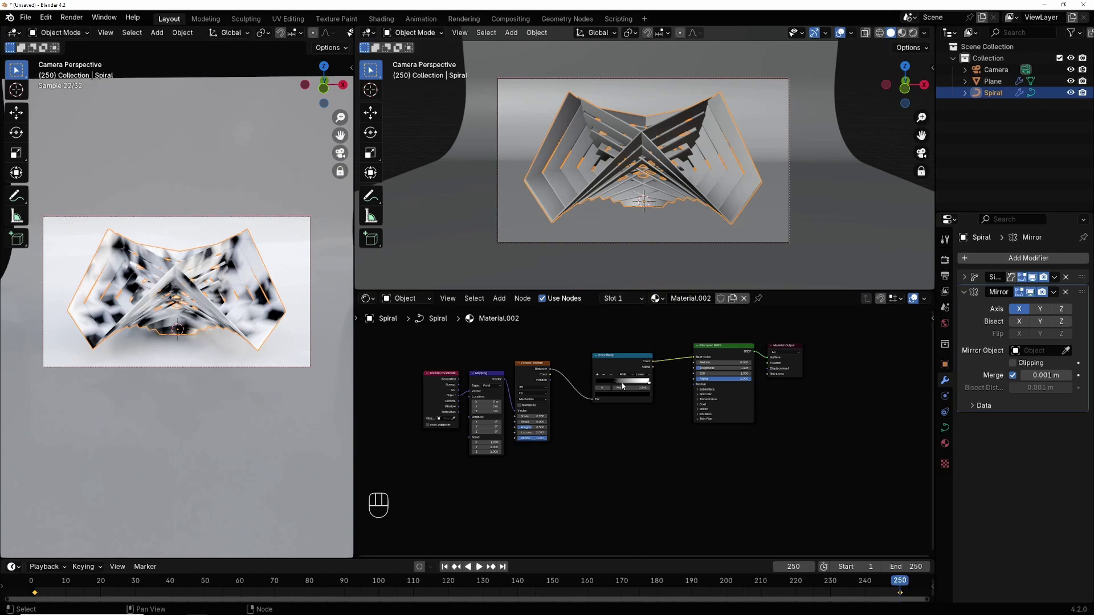
left_click(603, 392)
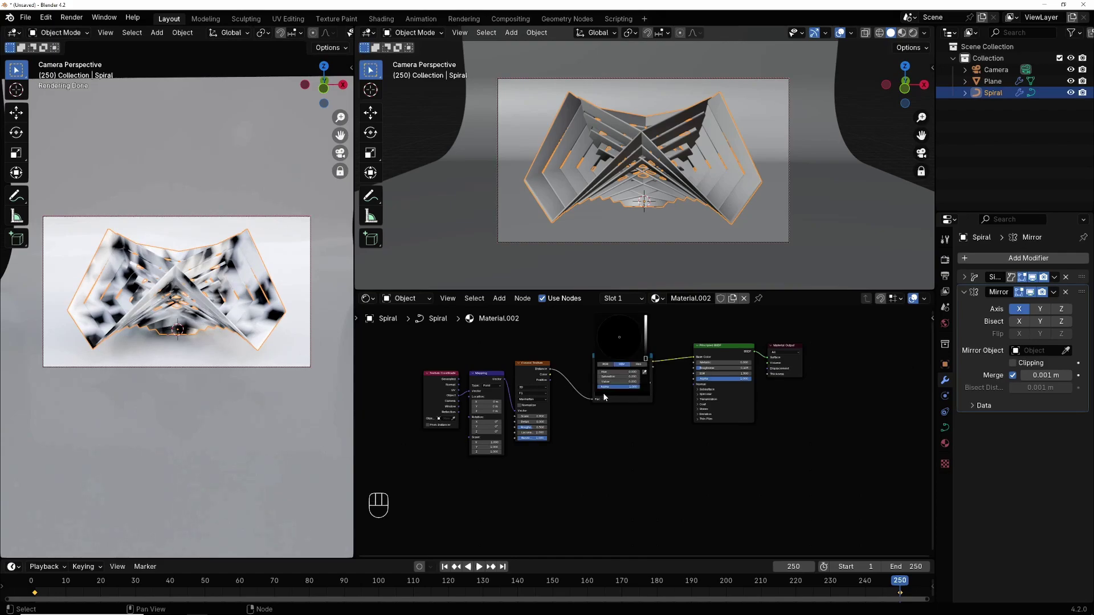
left_click_drag(645, 357, 646, 316)
left_click(633, 349)
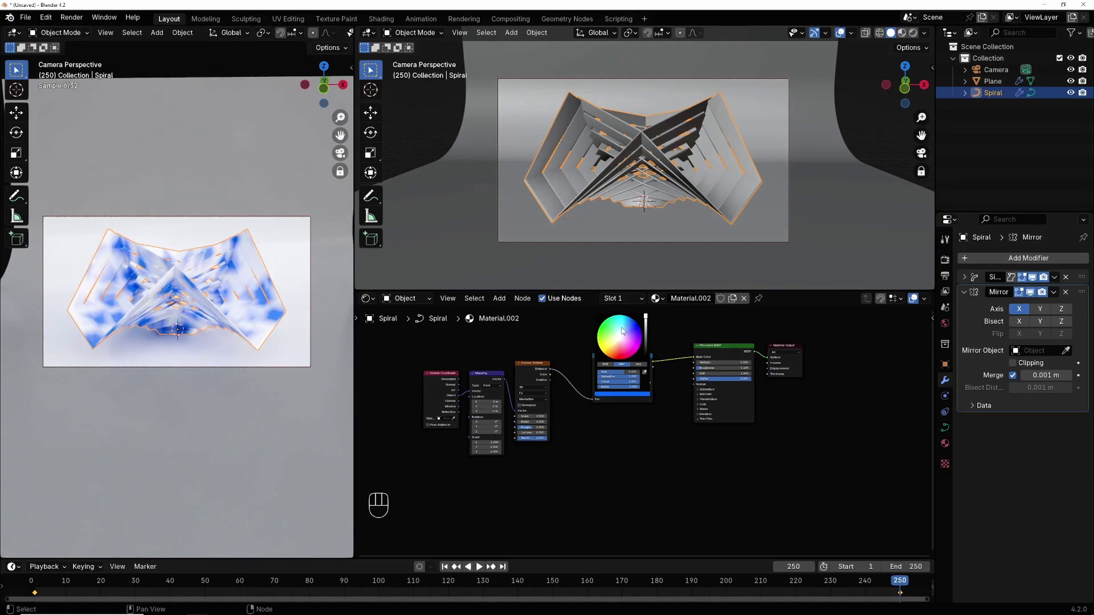
- Add a Displacement node and link it into the Material Output's Displacement
left_click(499, 298)
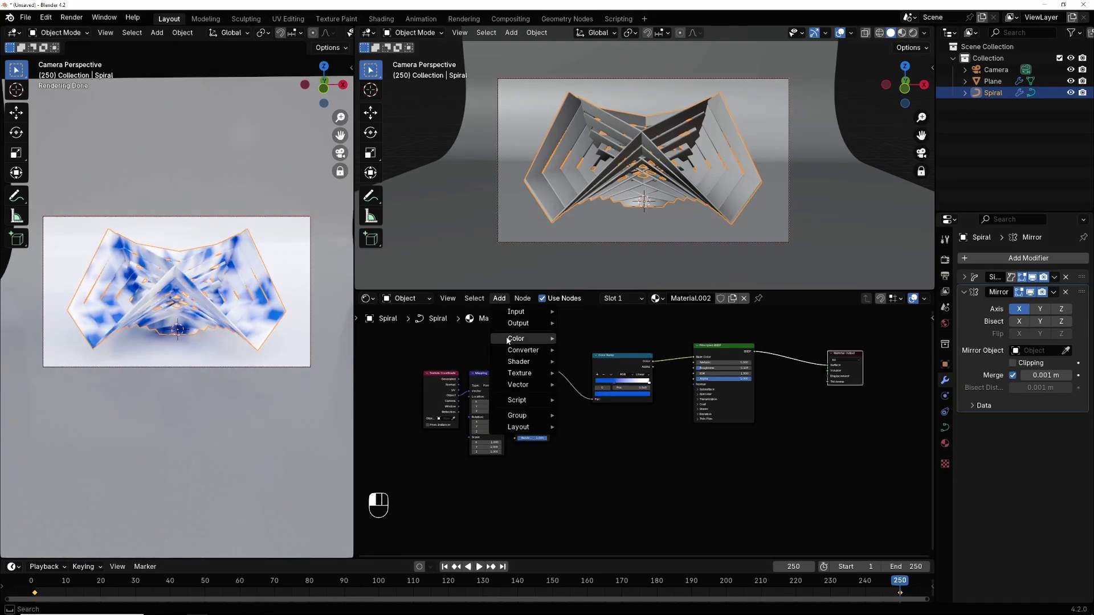
mouse_move(519, 361)
mouse_move(519, 384)
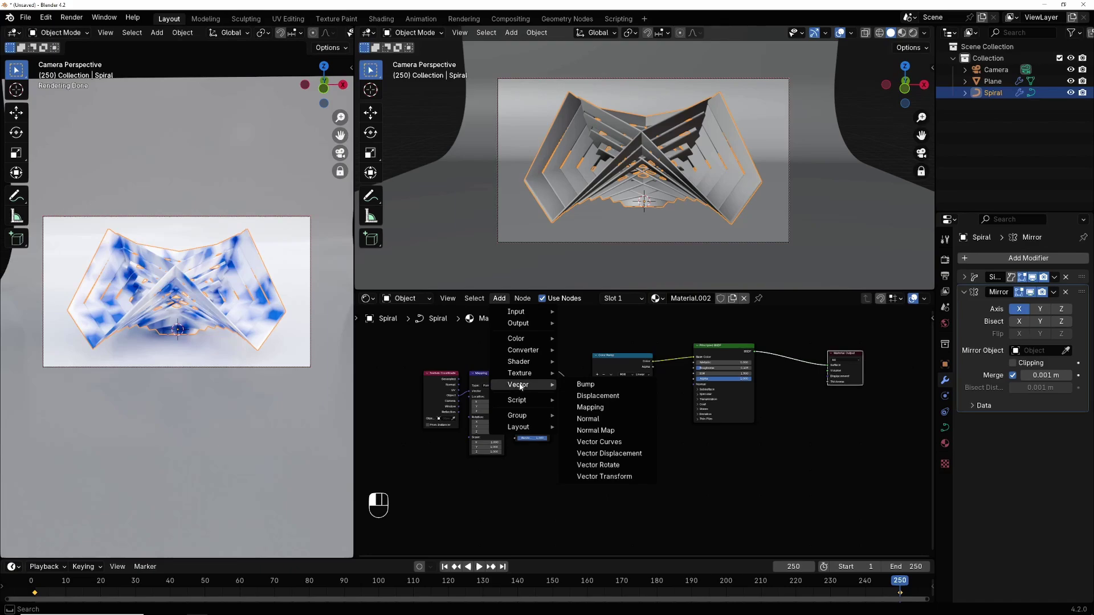
left_click(612, 401)
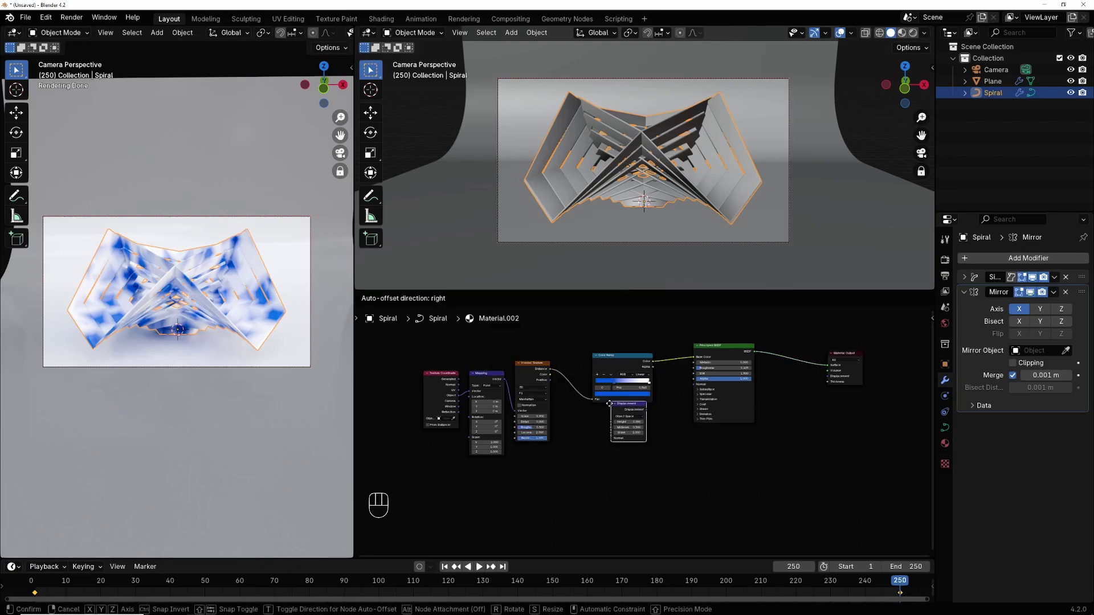
left_click(796, 454)
left_click_drag(769, 446, 775, 444)
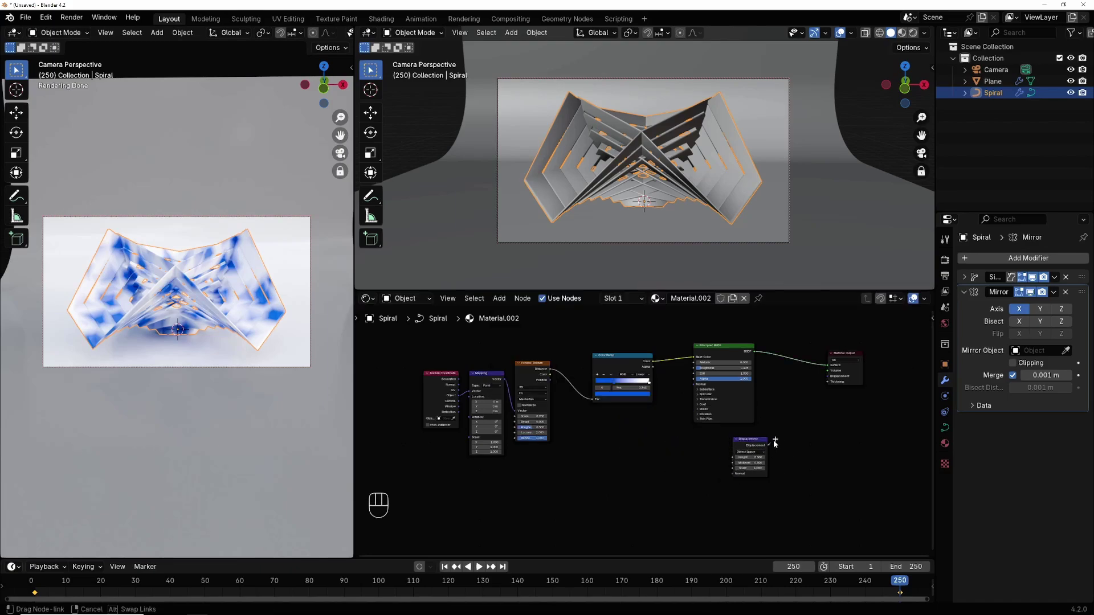
left_click_drag(812, 390, 821, 377)
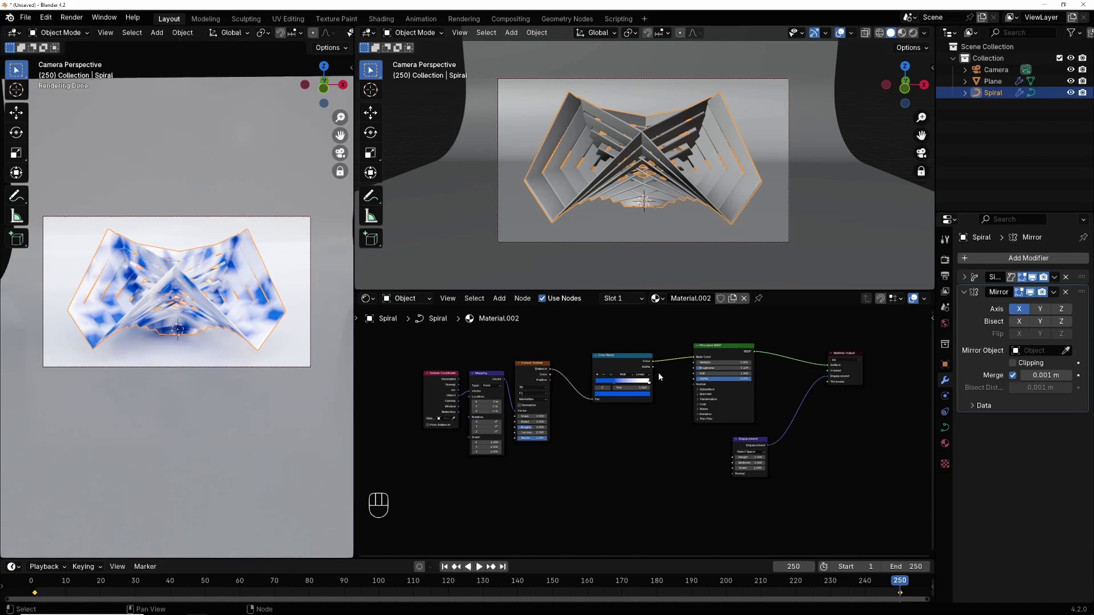
- Add a second Color Ramp fed by Voronoi Distance, driving the Displacement Height
left_click_drag(626, 361, 619, 359)
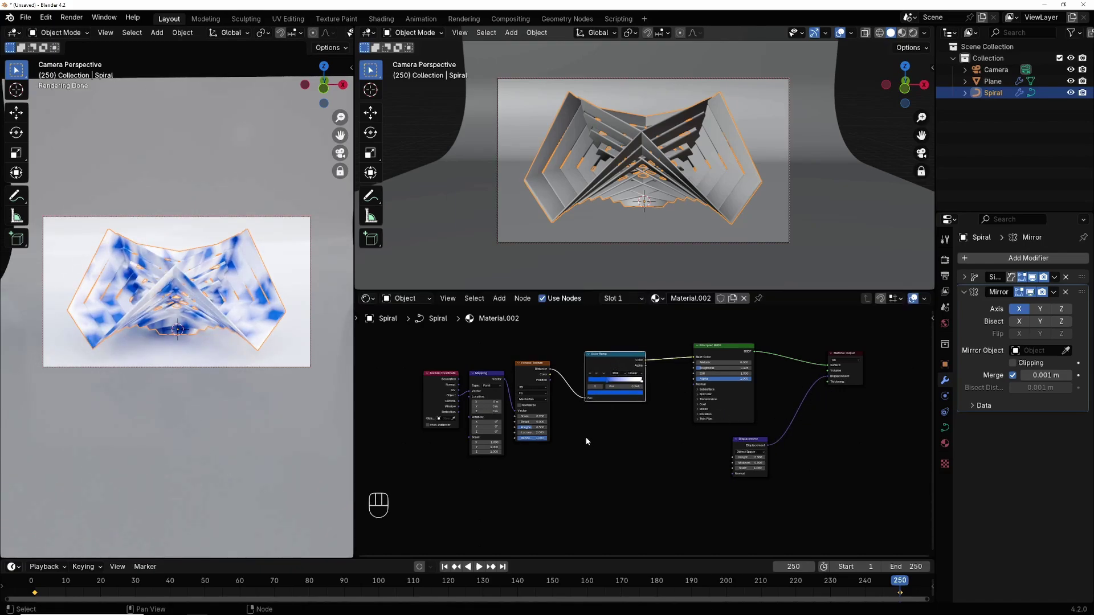
left_click(498, 299)
mouse_move(523, 350)
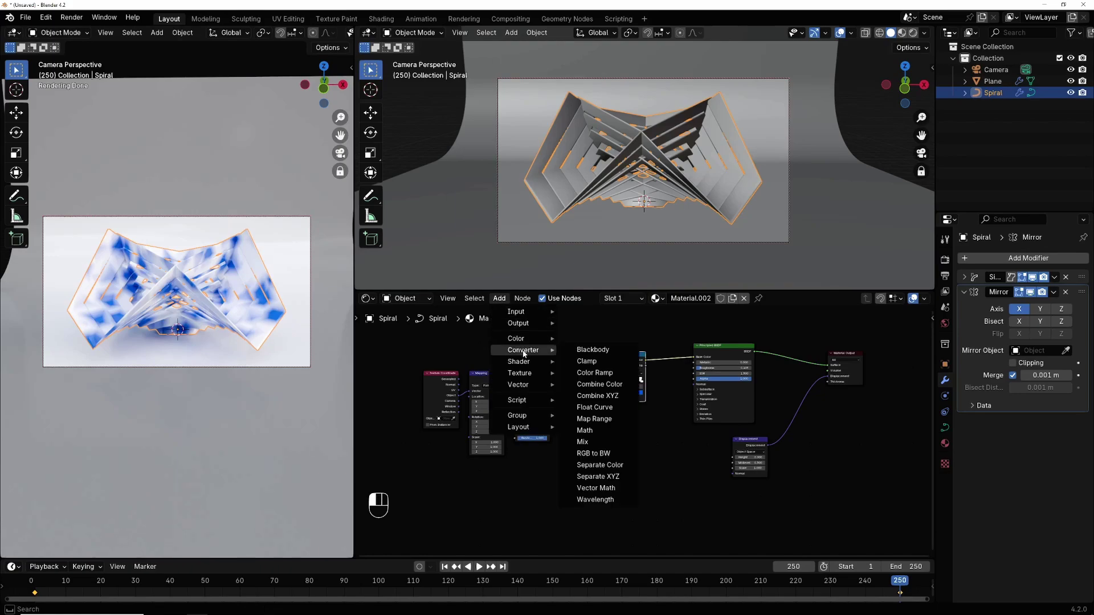
left_click(595, 373)
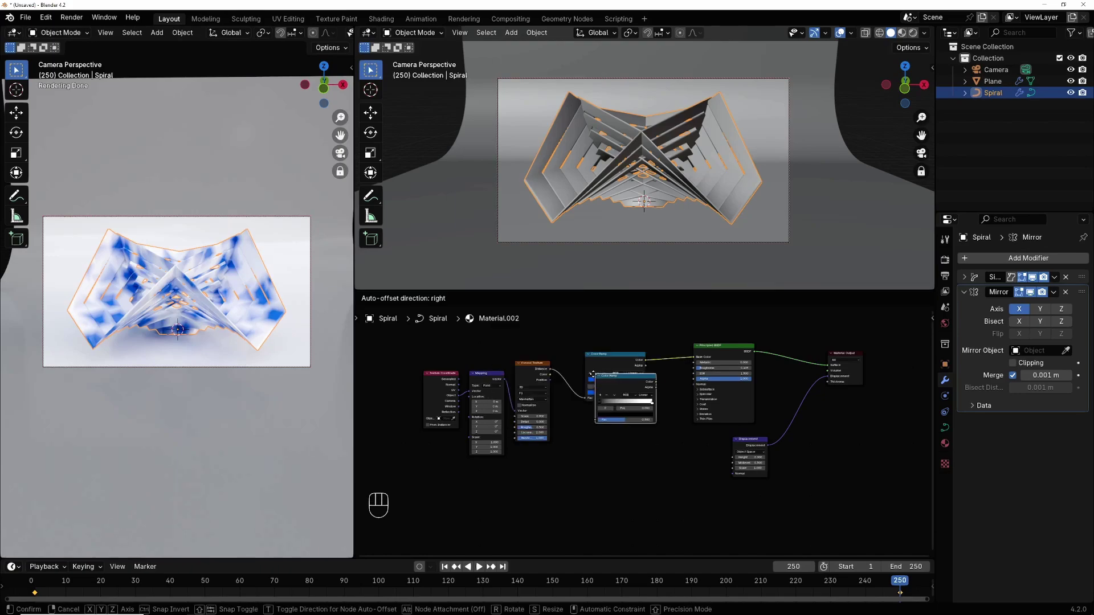
left_click(627, 446)
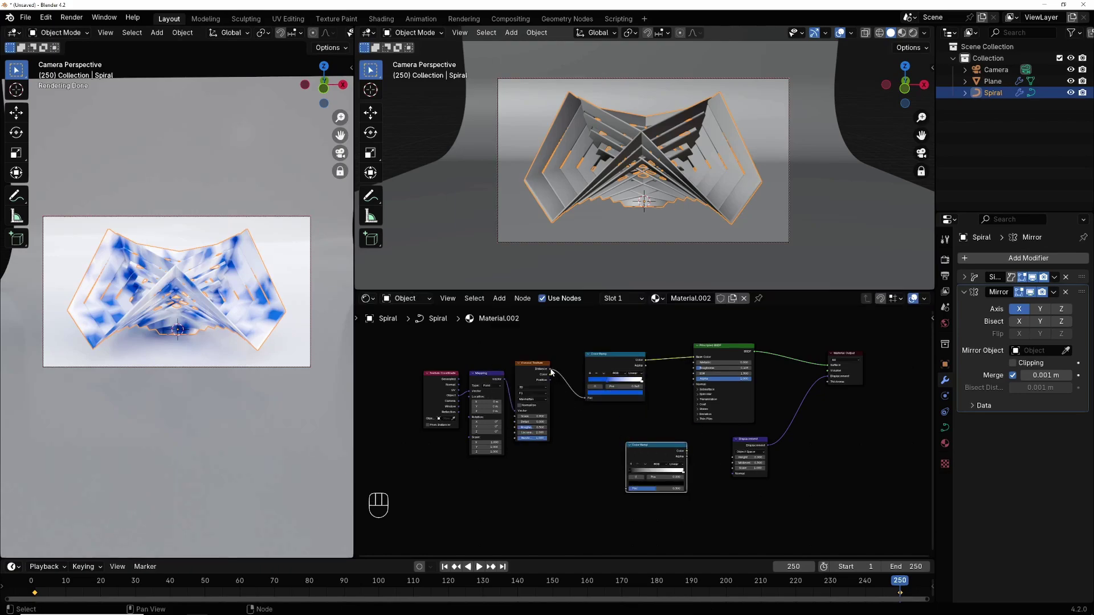
left_click_drag(551, 370, 560, 386)
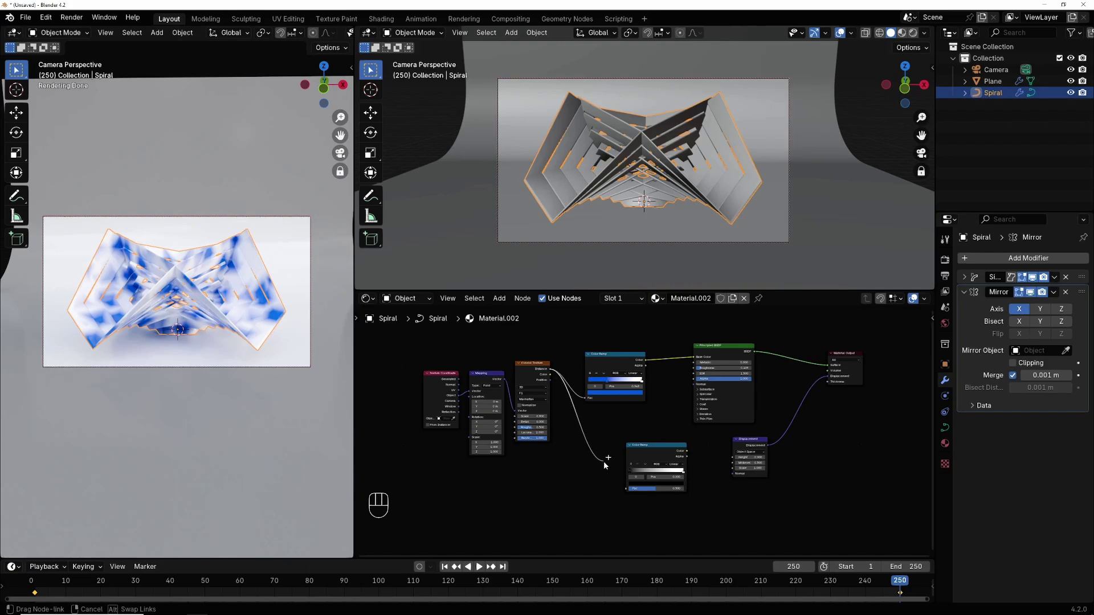
left_click_drag(612, 477, 627, 488)
left_click_drag(686, 450, 732, 461)
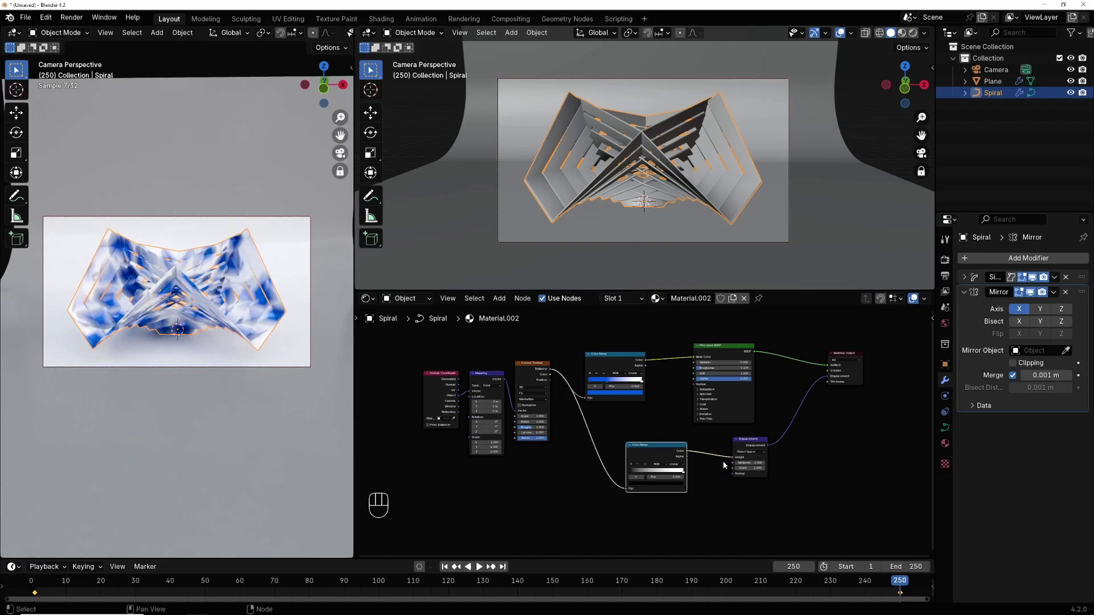
- Add a Solidify modifier to the spiral with 0.5 m thickness
left_click(969, 258)
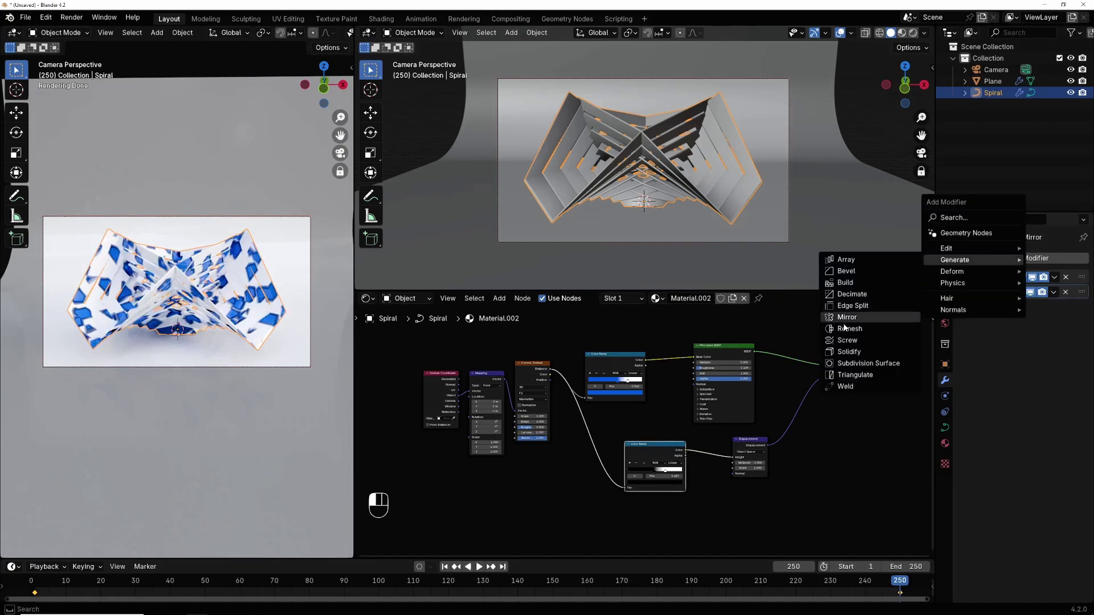
left_click(854, 353)
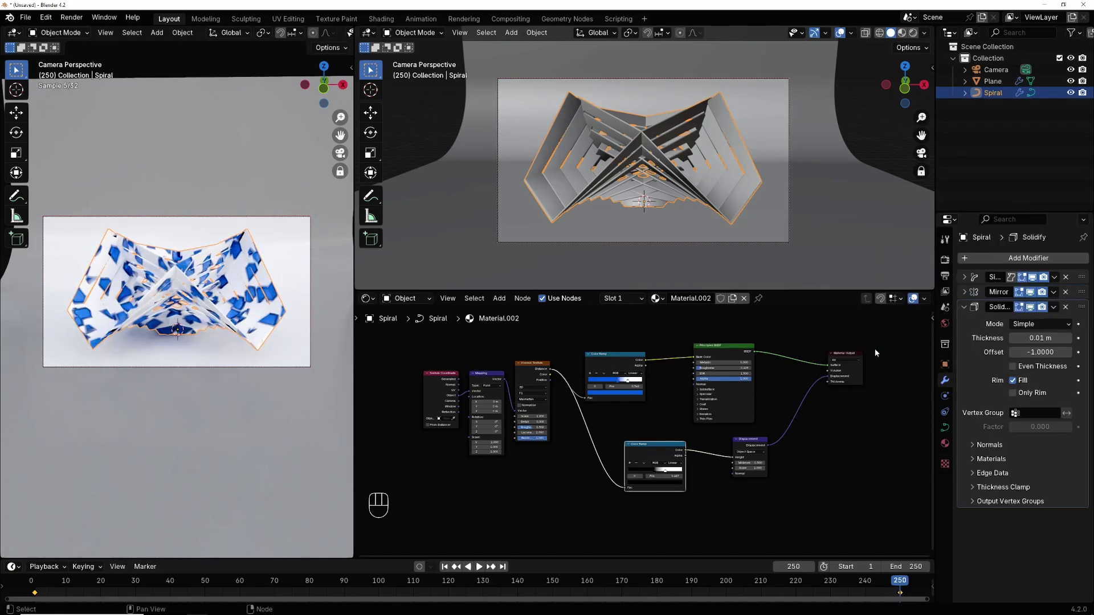
mouse_move(1038, 338)
left_mouse_down()
mouse_move(1084, 338)
mouse_move(1037, 338)
left_mouse_up()
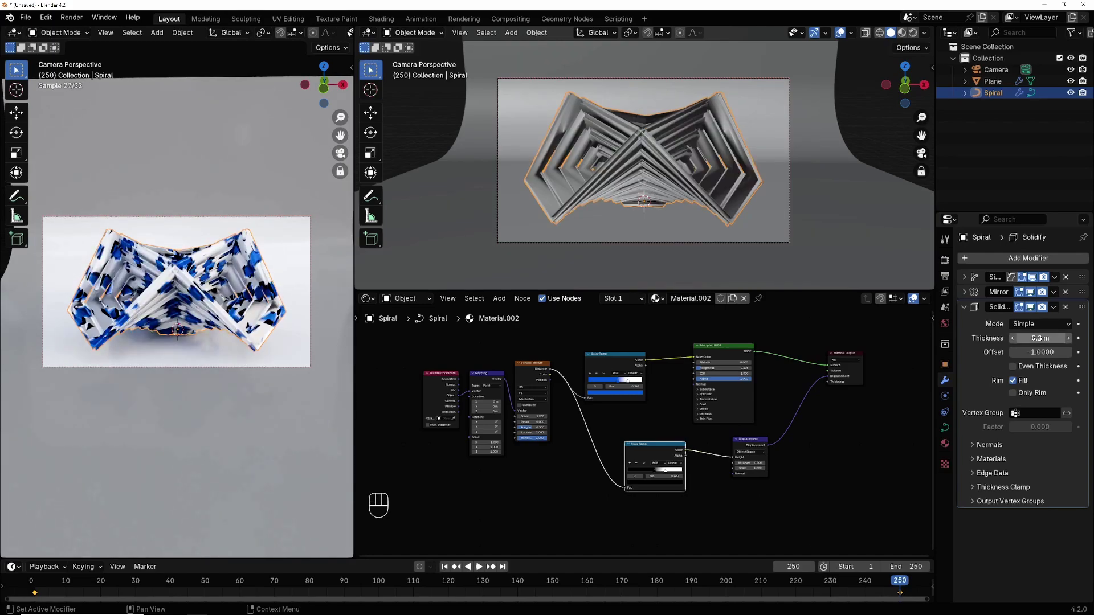
left_click(964, 306)
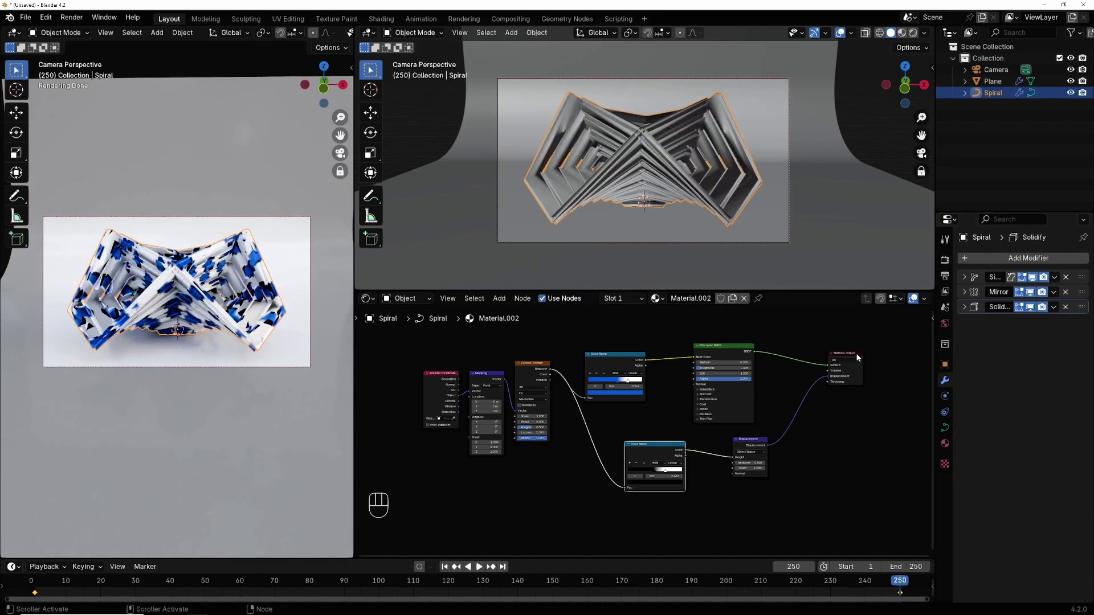
- Add a Subdivision Surface modifier with viewport and render levels both at 3
left_click(980, 258)
mouse_move(968, 259)
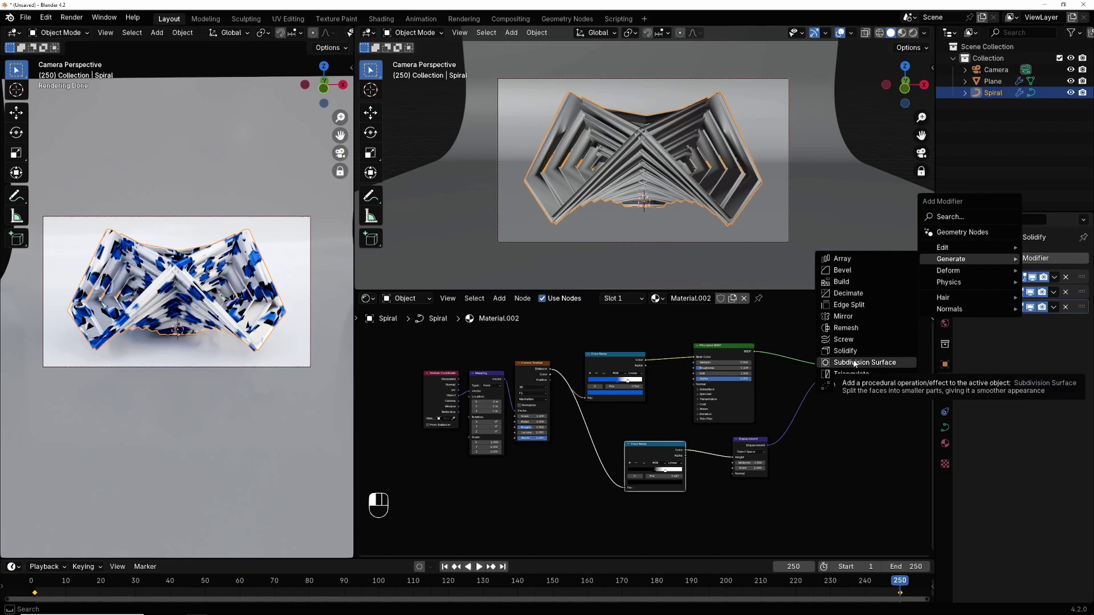
left_click(855, 363)
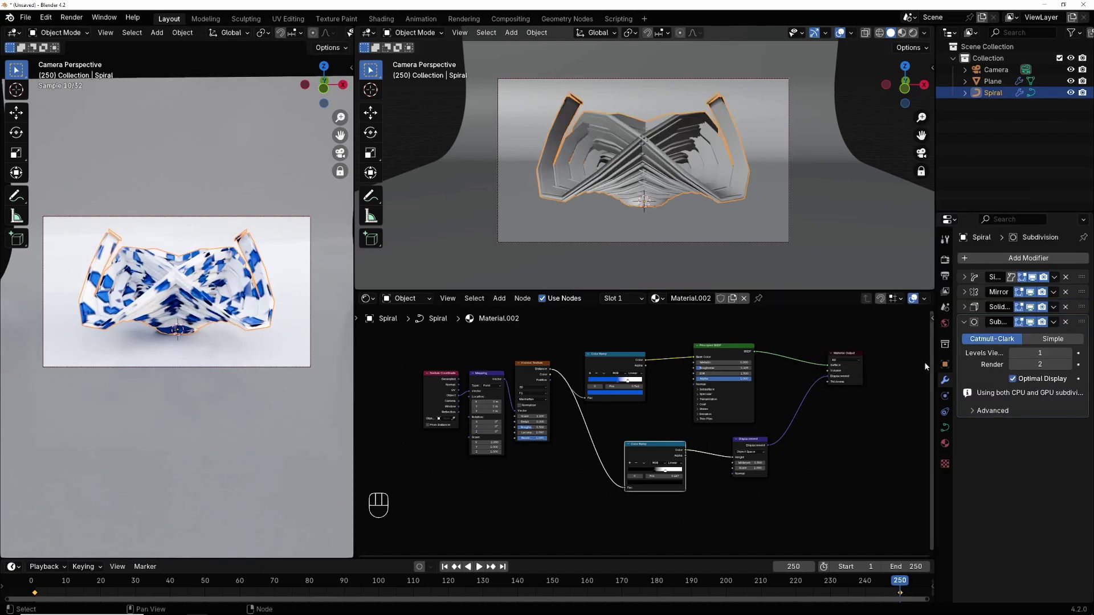
left_click(1065, 353)
left_click(1065, 353)
left_click(1065, 364)
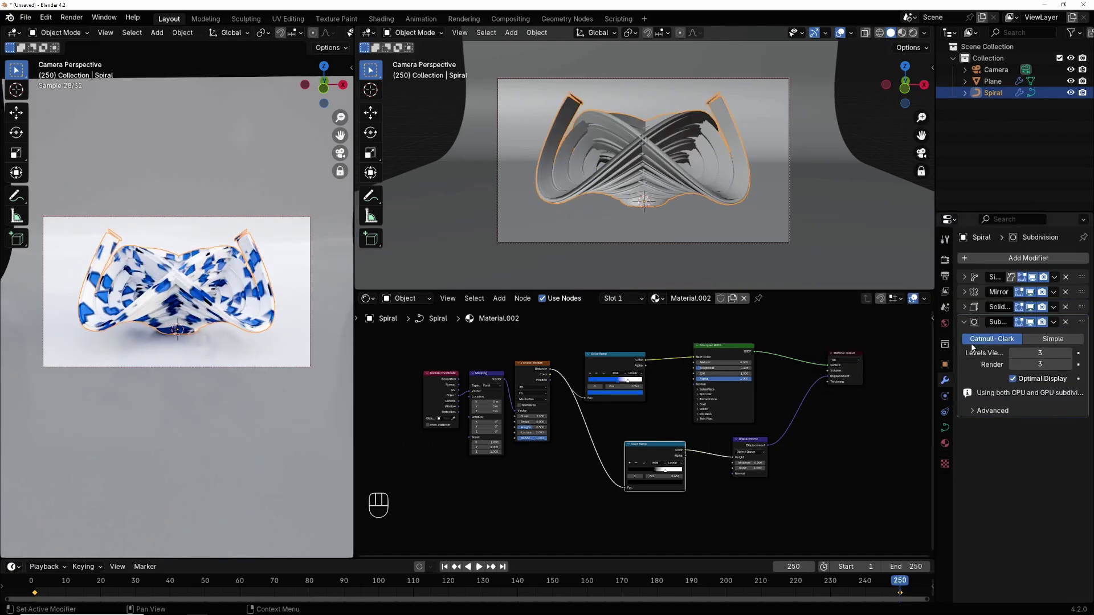
left_click(964, 322)
- Shade the spiral smooth, move the ramp stop to 0.55 and change its colour to orange
right_click(636, 138)
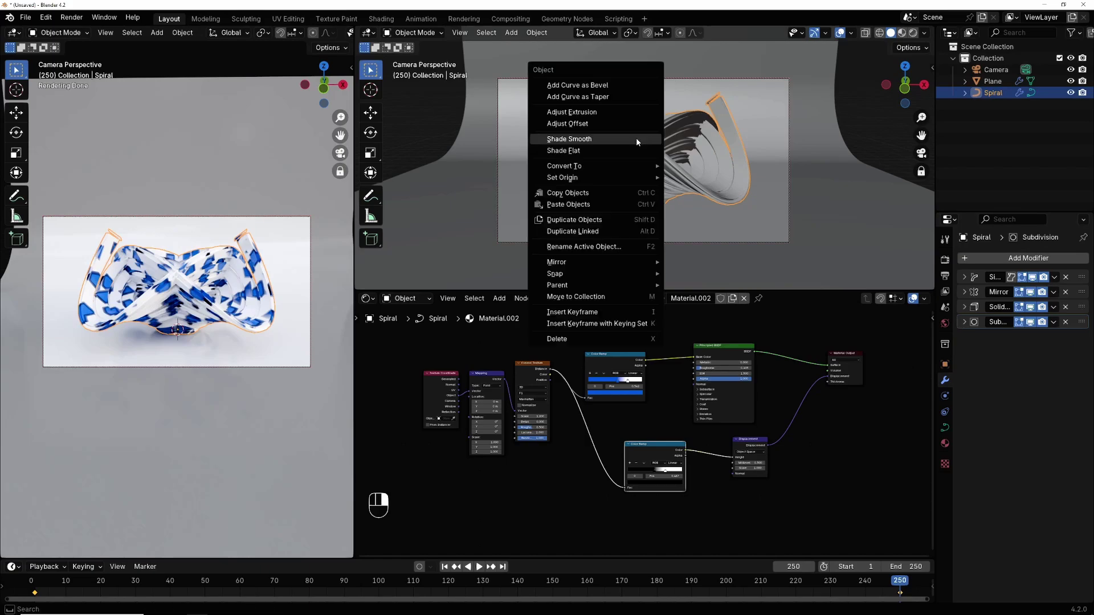
left_click(596, 141)
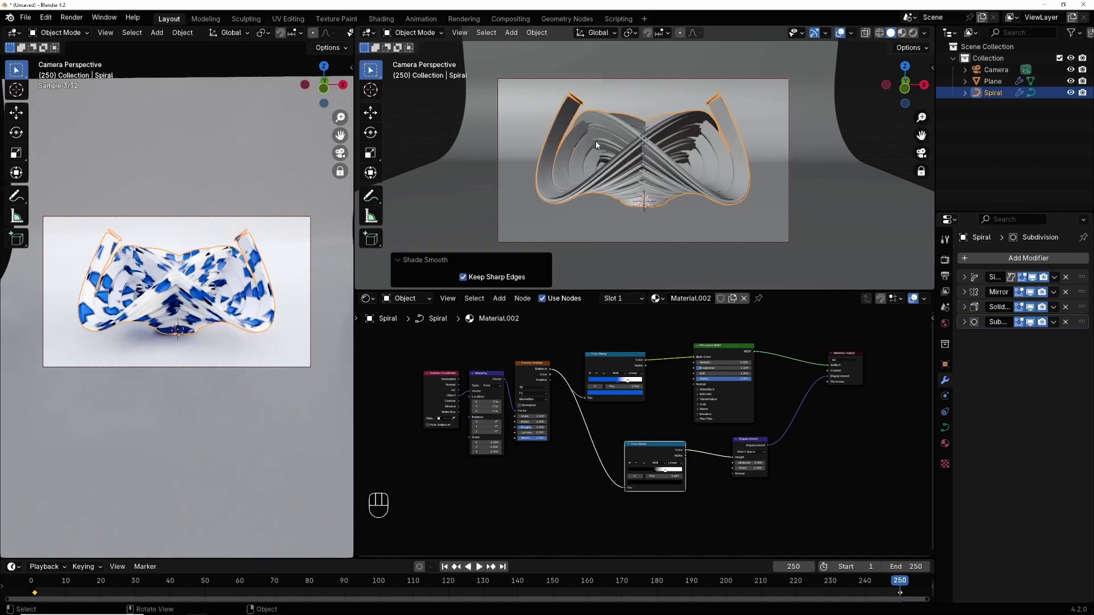
left_click_drag(619, 385, 614, 393)
left_click(603, 393)
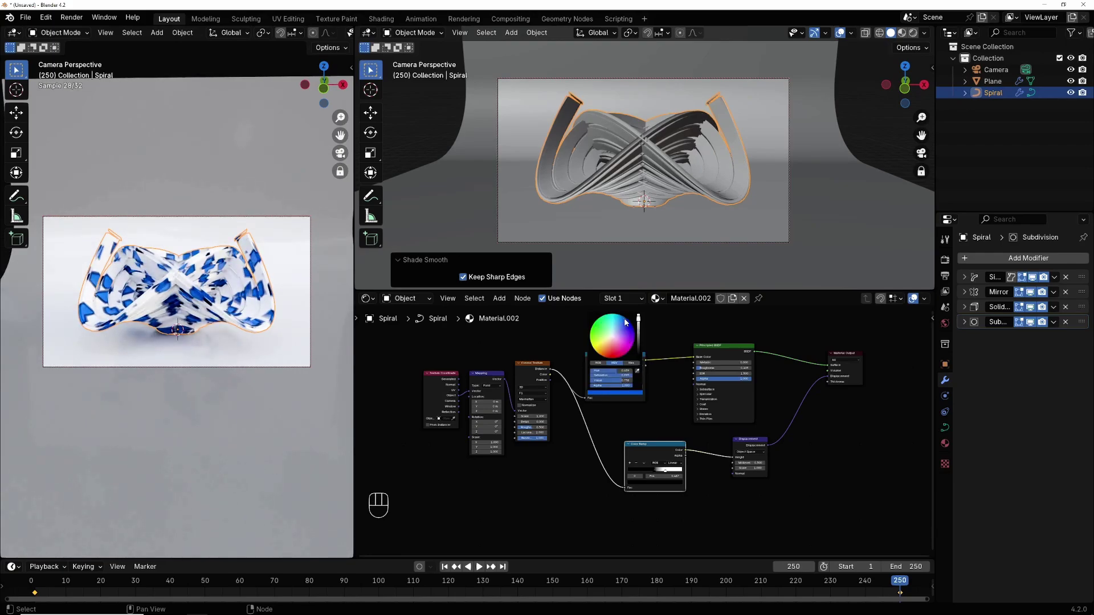
left_click_drag(625, 322, 607, 349)
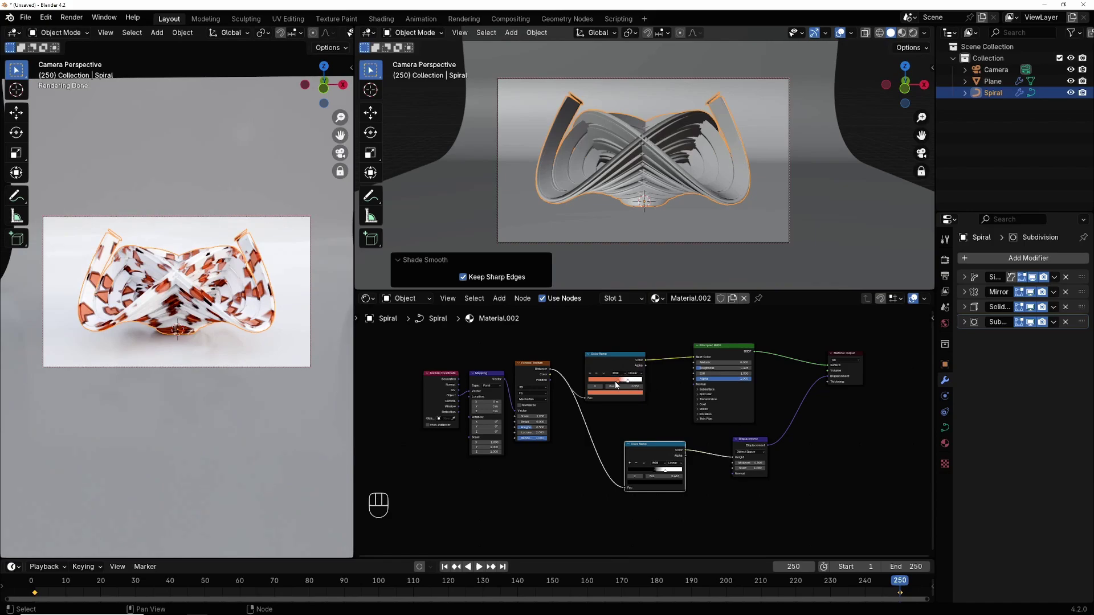
left_click(993, 81)
- Set the right viewport to rendered shading with Scene Lights and Scene World
left_click(913, 33)
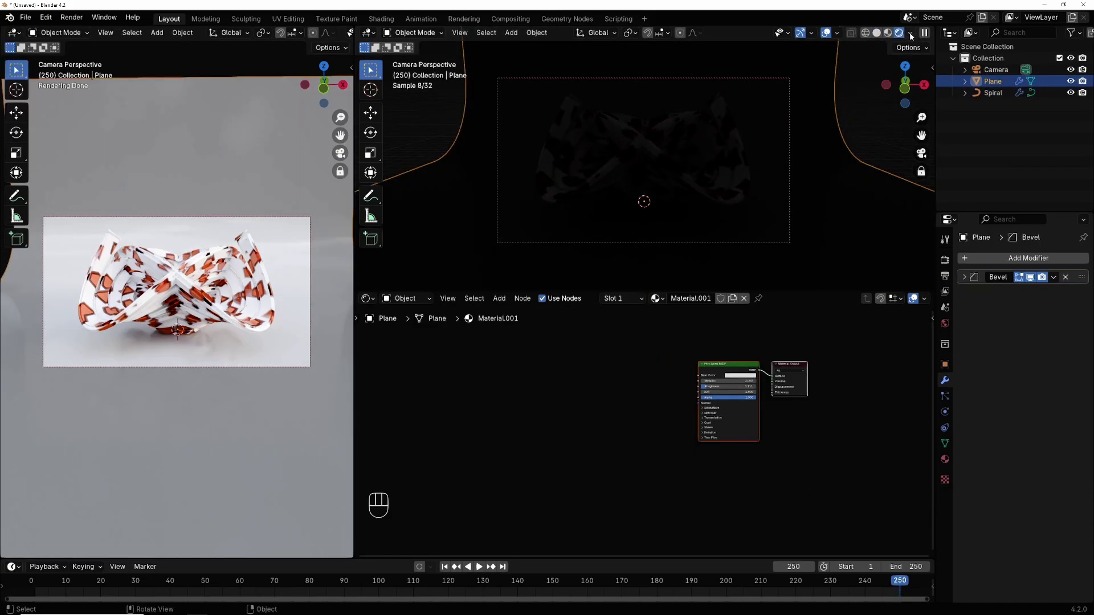
left_click(910, 34)
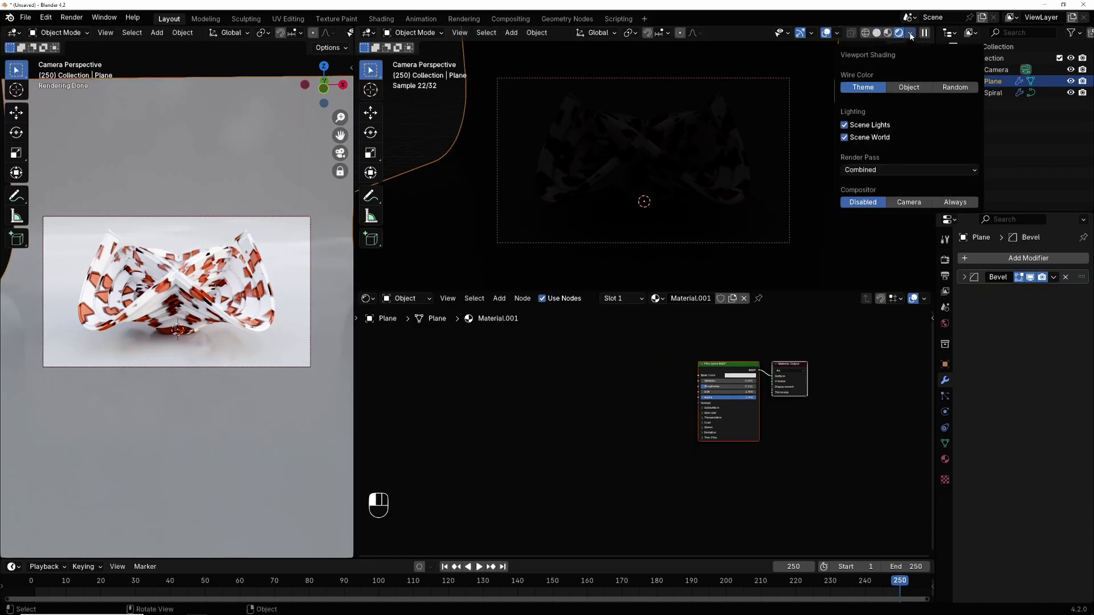
left_click(845, 125)
left_click(845, 137)
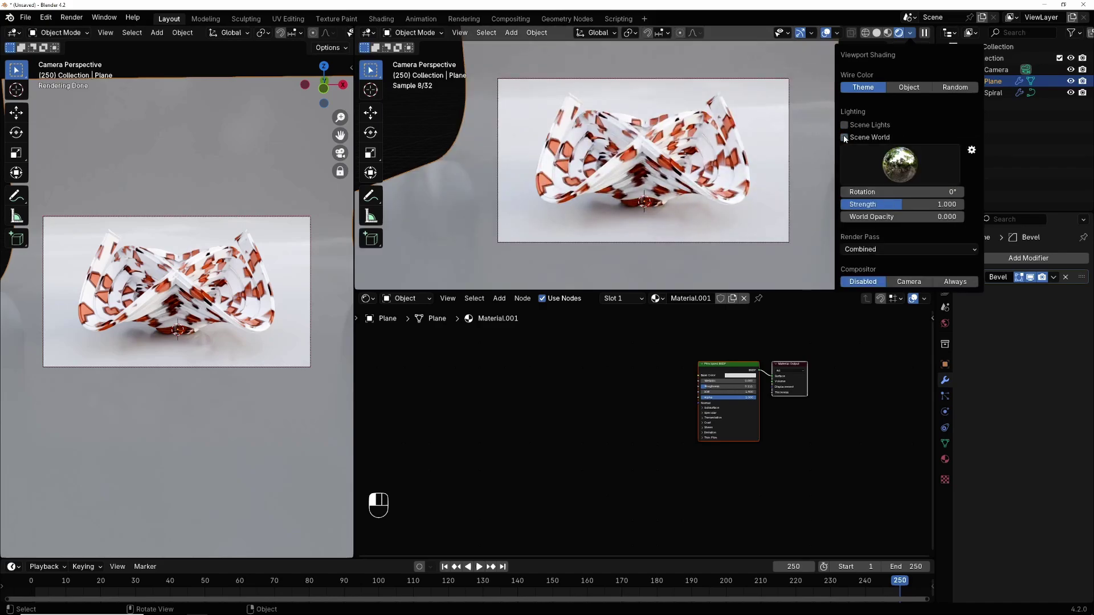
- Enable Scene Lights and Scene World in the left viewport's rendered preview
left_click_drag(354, 78, 508, 78)
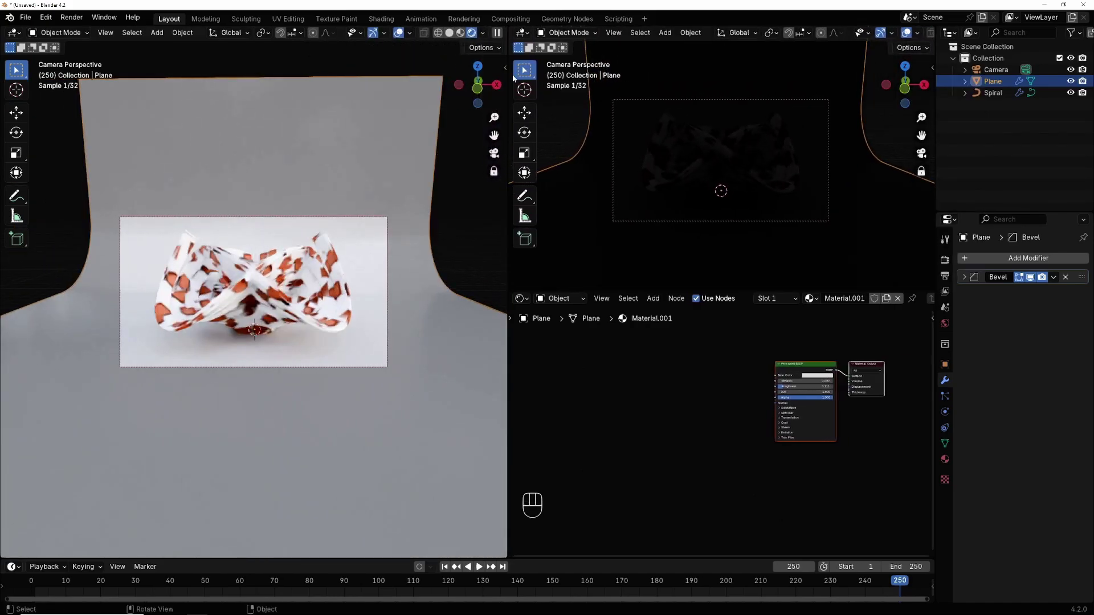
left_click(483, 32)
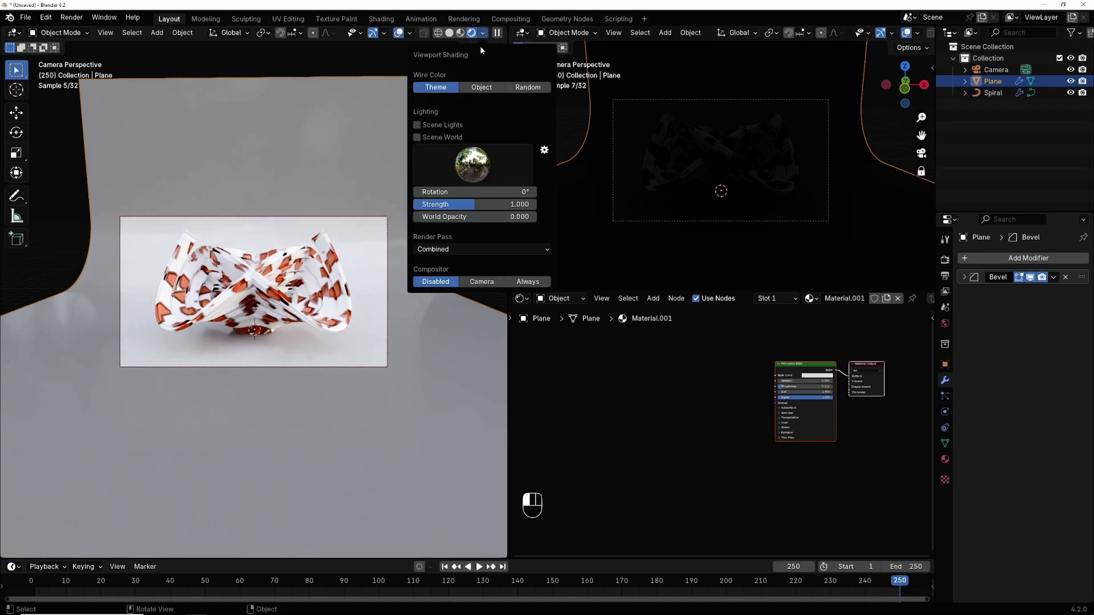
left_click(417, 125)
left_click(417, 137)
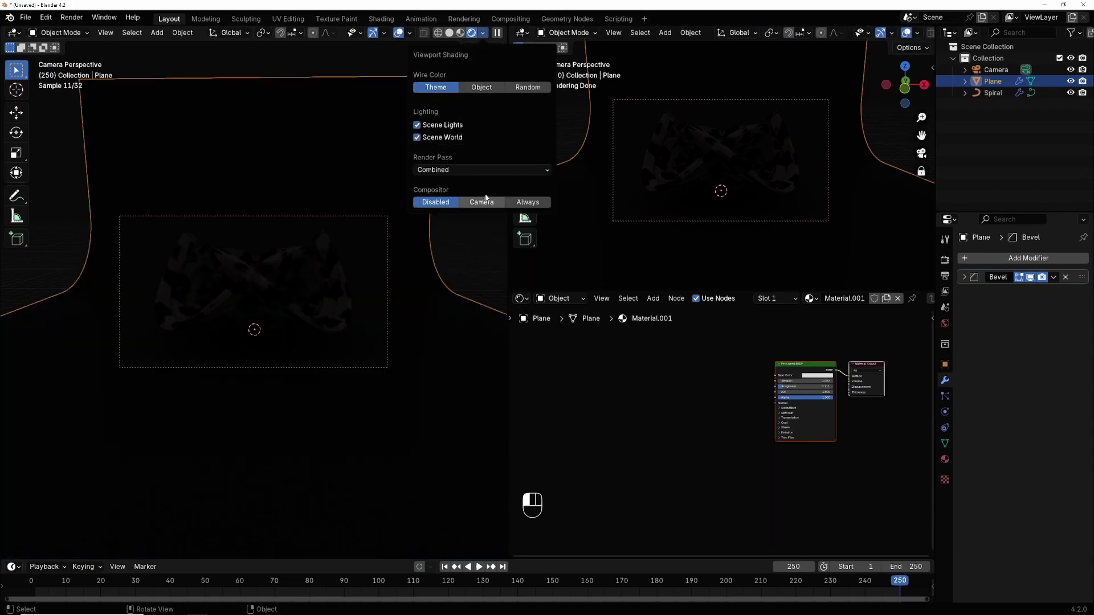
left_click_drag(507, 204, 323, 196)
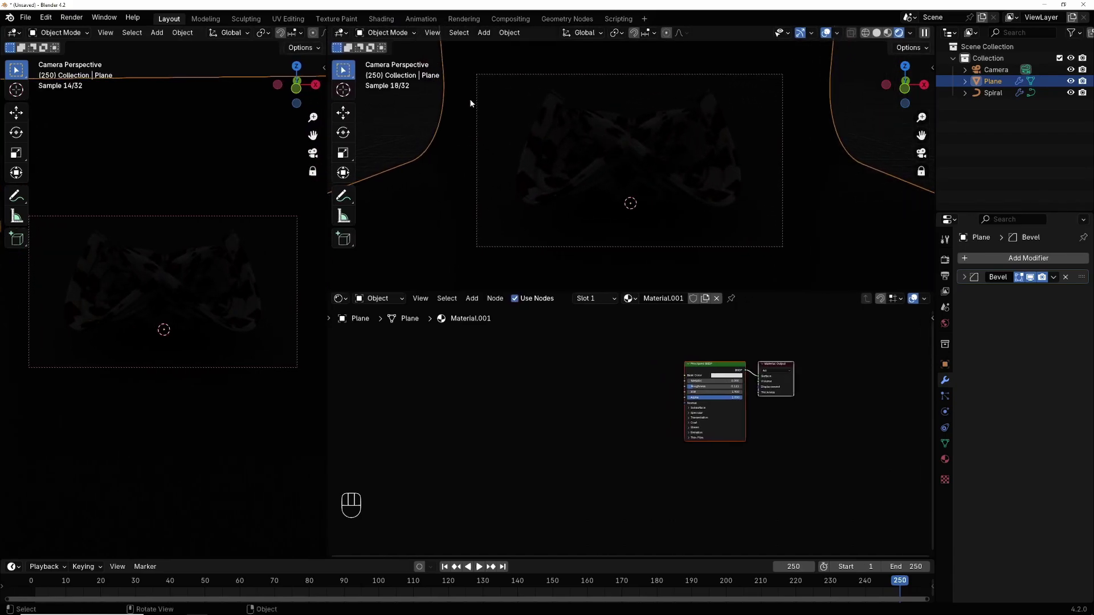
- Add an area light, raise it 5.5 m along Z and scale it to 6.005
left_click(481, 33)
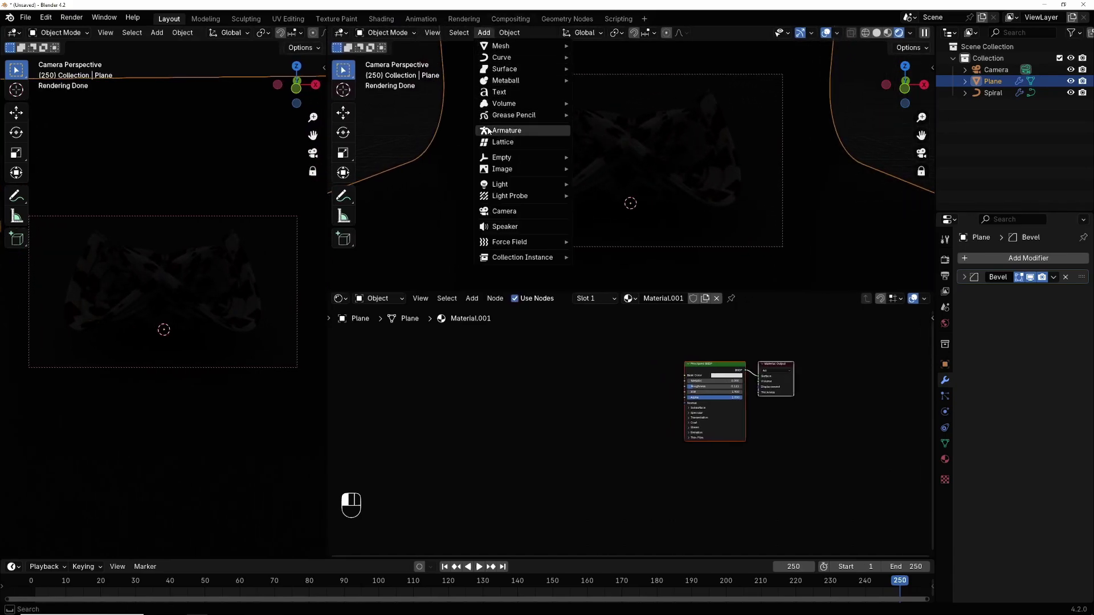
mouse_move(495, 184)
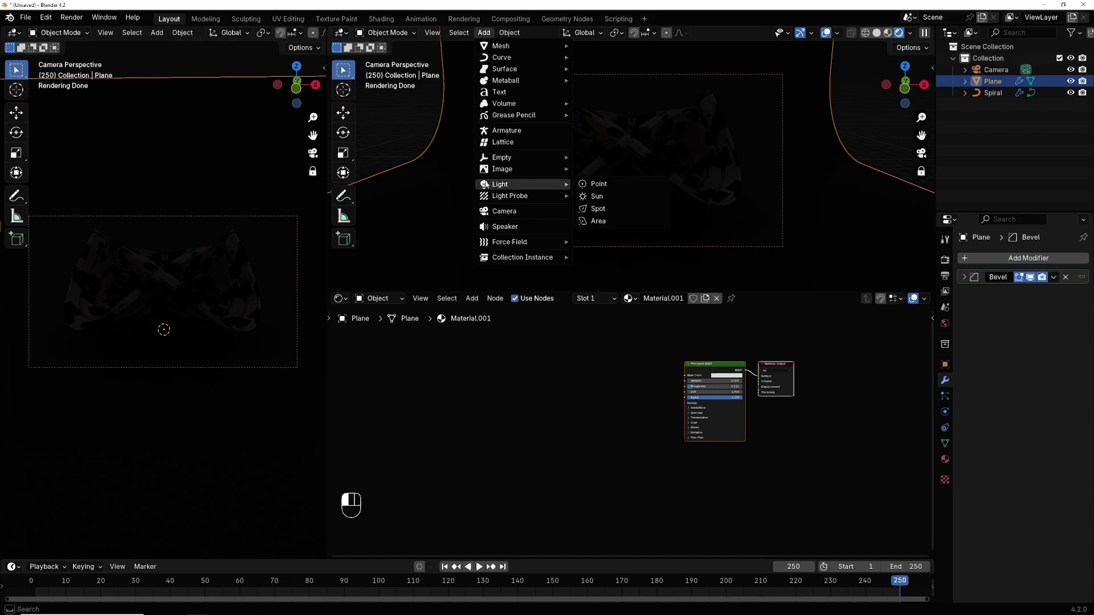
left_click(590, 221)
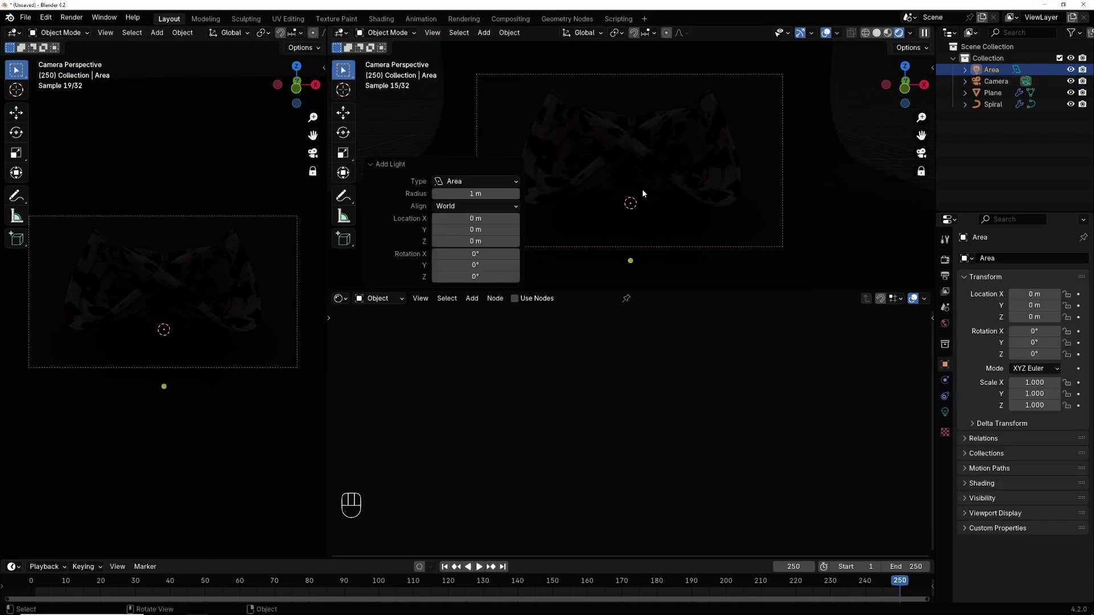
key("g")
key("z")
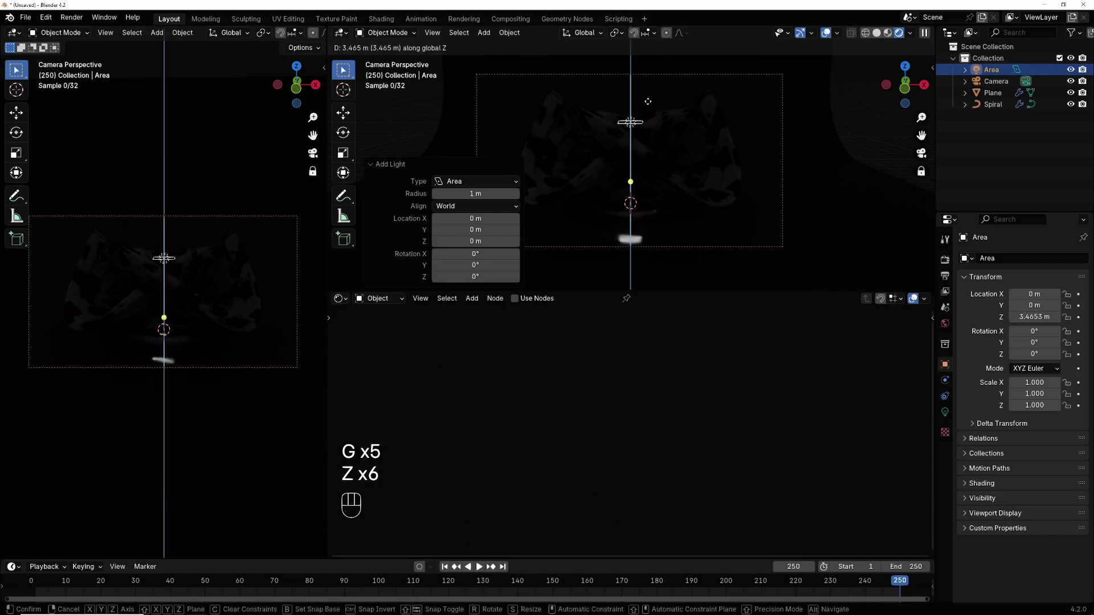
left_click(649, 61)
key("s")
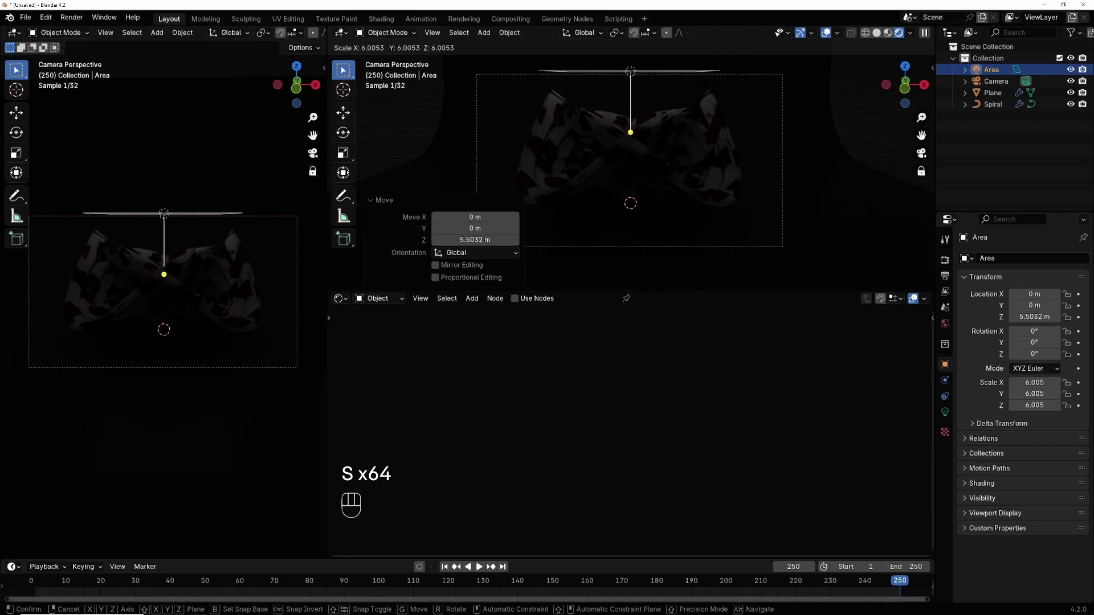
left_click(699, 92)
left_click(944, 412)
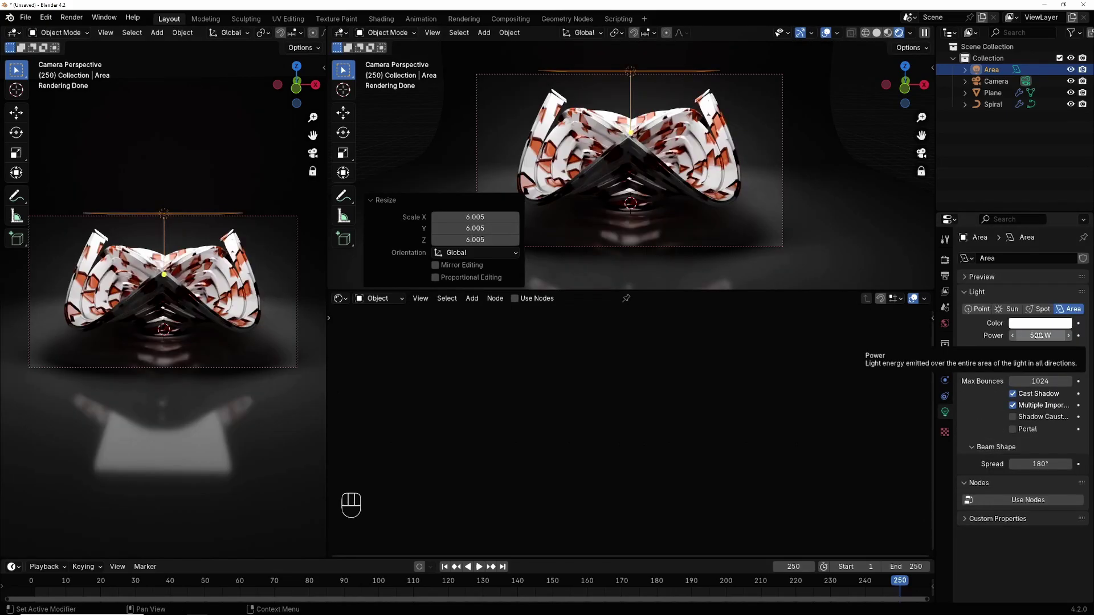
- Drive the world colour with an Environment Texture loading the colorful_studio HDRI
left_click(945, 323)
left_click(1014, 329)
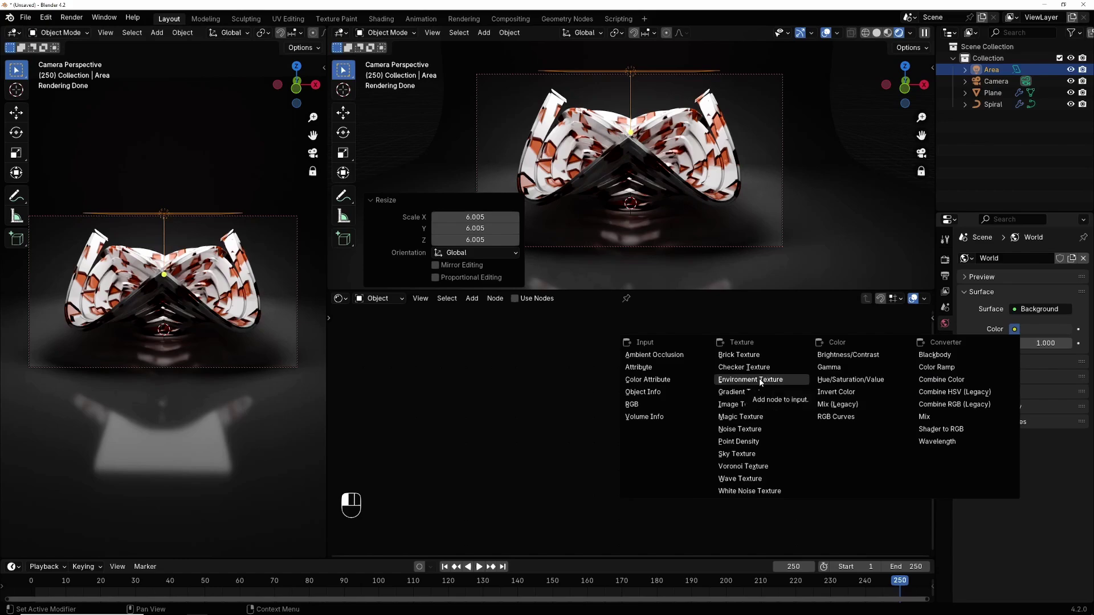
left_click(760, 380)
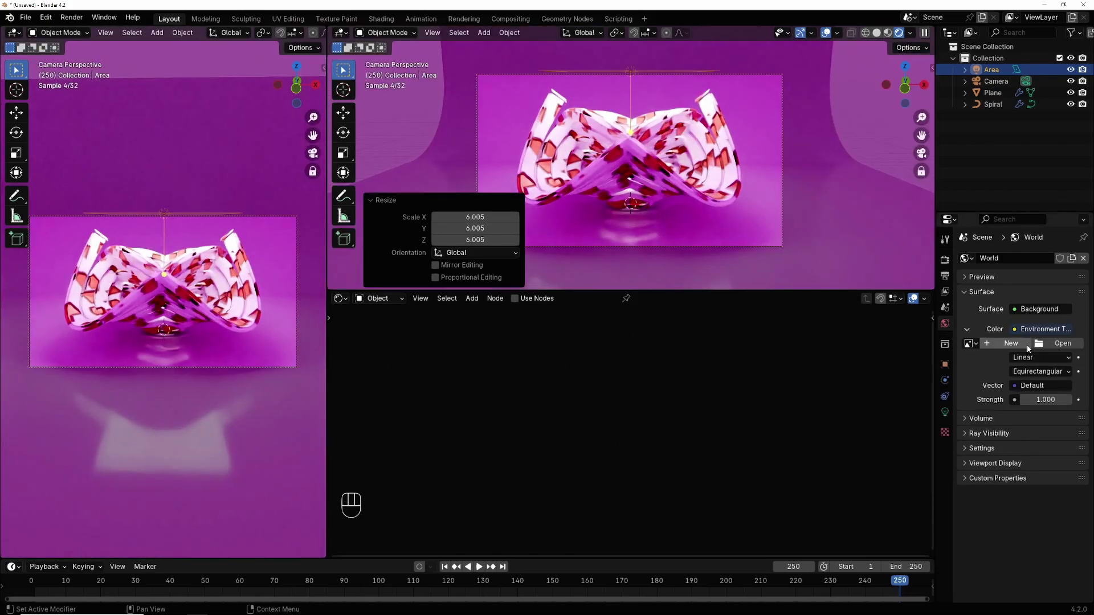
left_click(1059, 344)
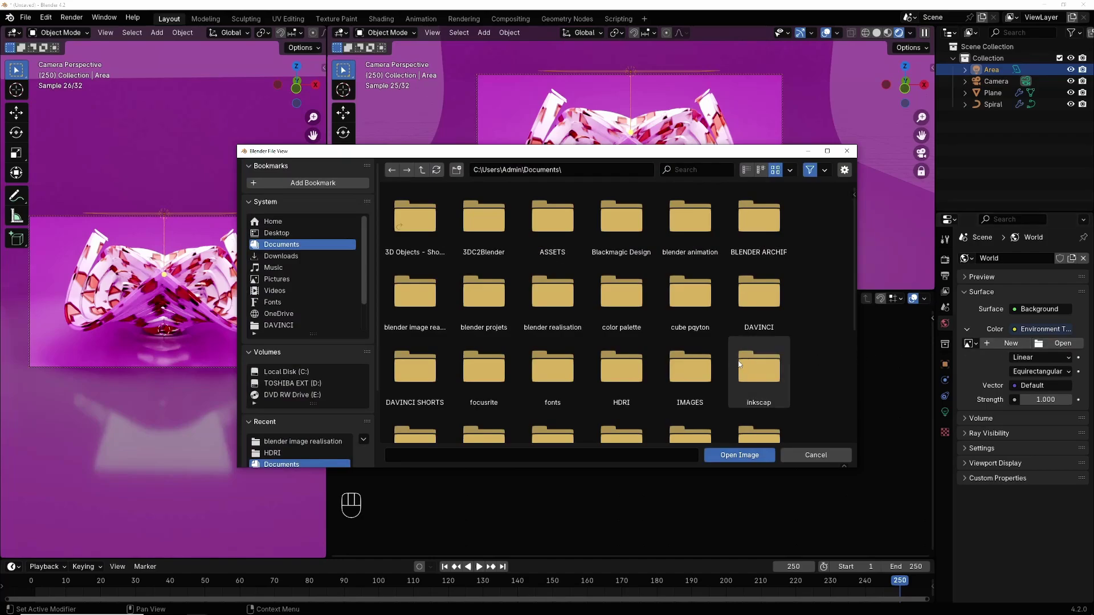
left_click(614, 374)
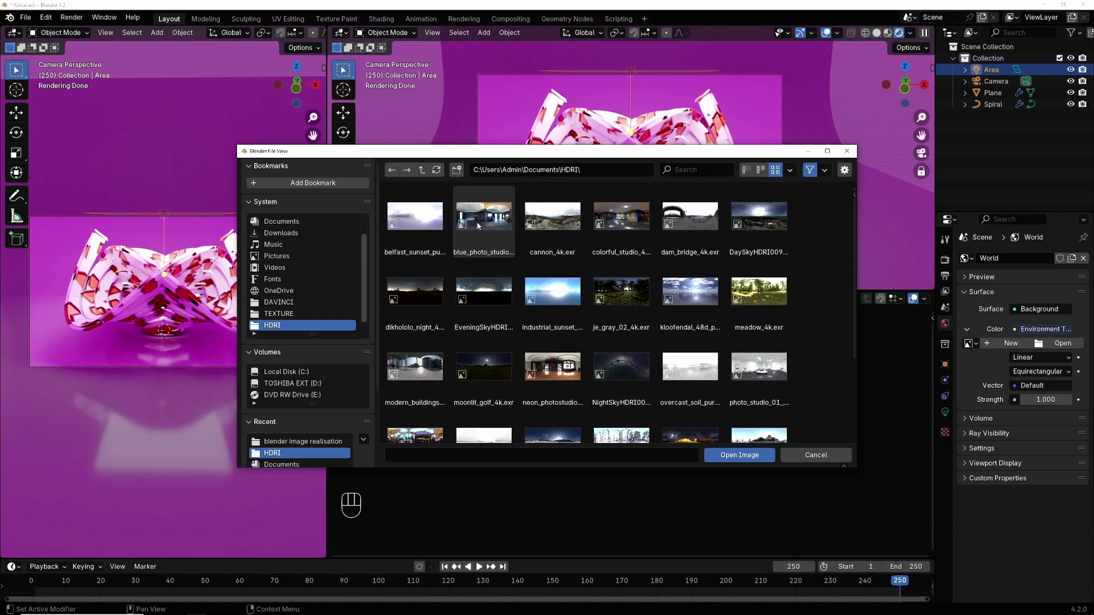
double_click(621, 216)
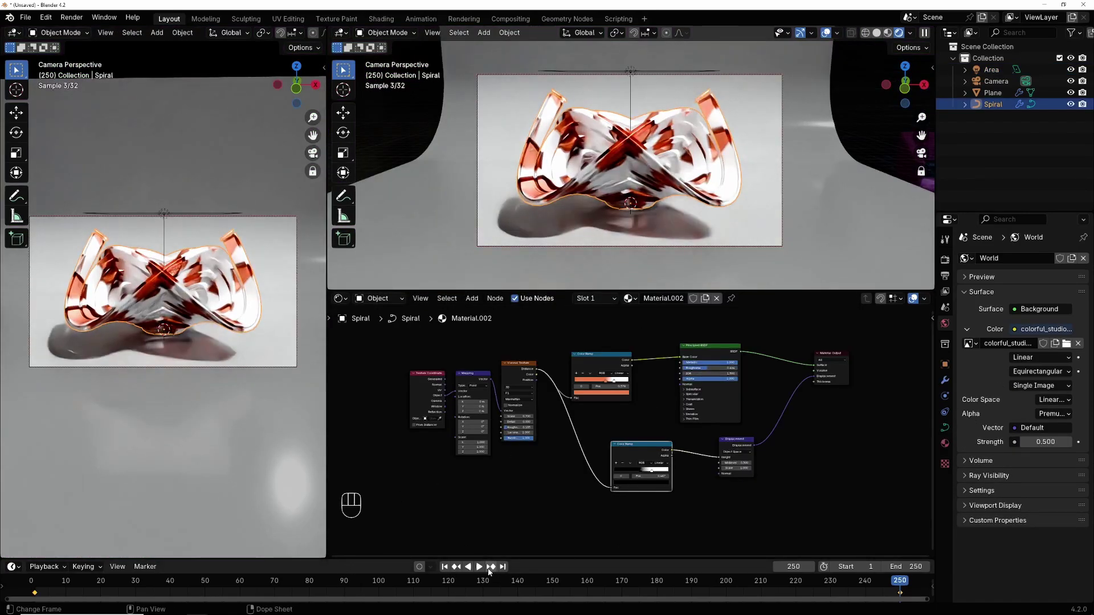
- Play the spiral animation, stop at frame 241, and deselect the spiral
left_click(479, 567)
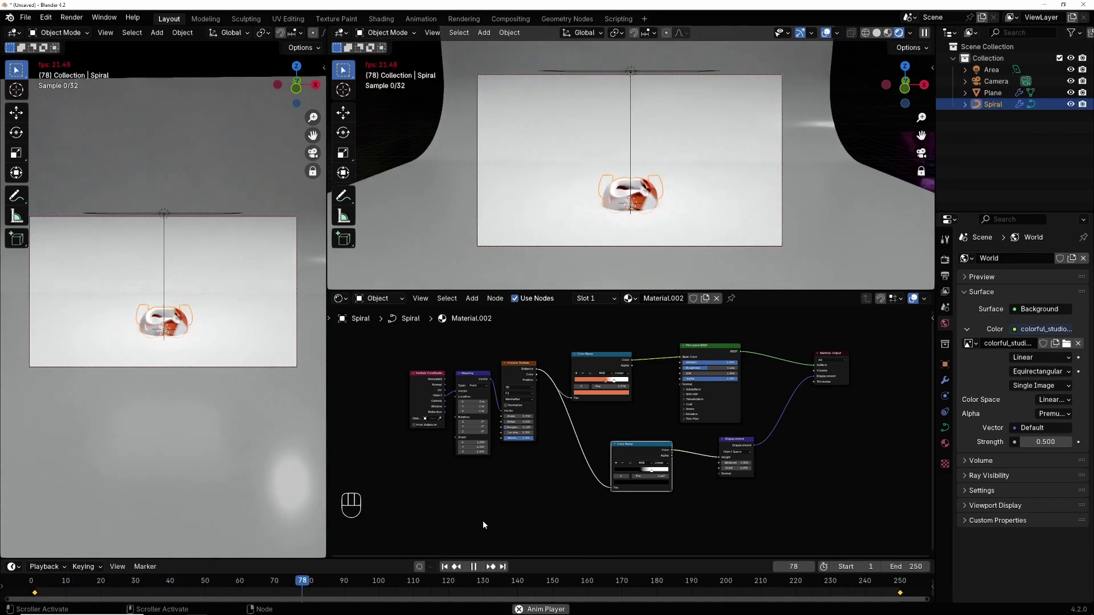
left_click(872, 154)
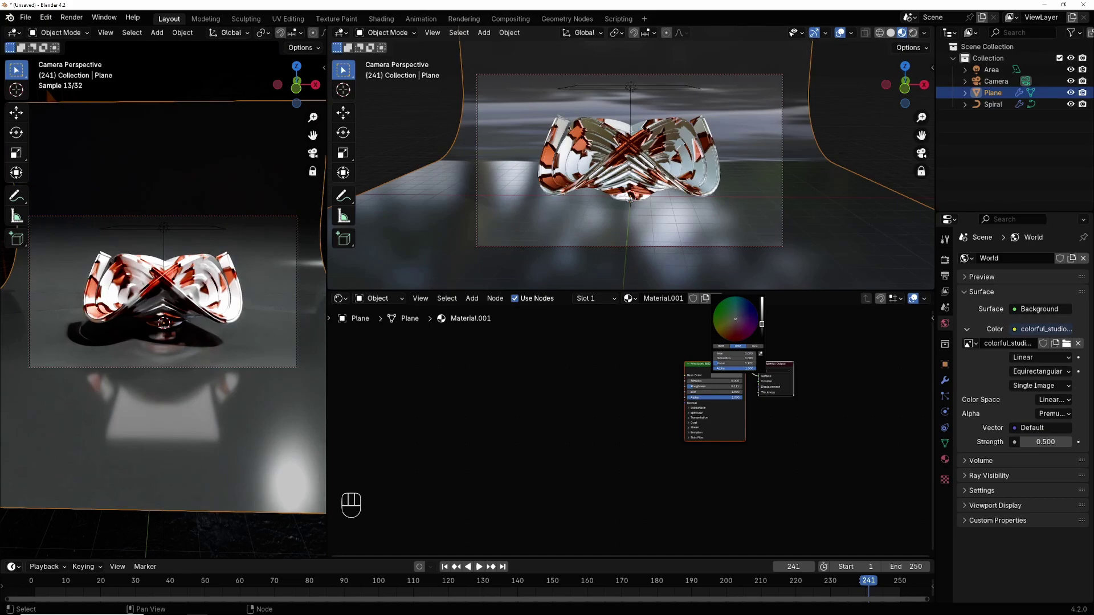
- Darken the backdrop plane's base colour slightly and tint it a dark teal
left_click_drag(761, 324, 762, 325)
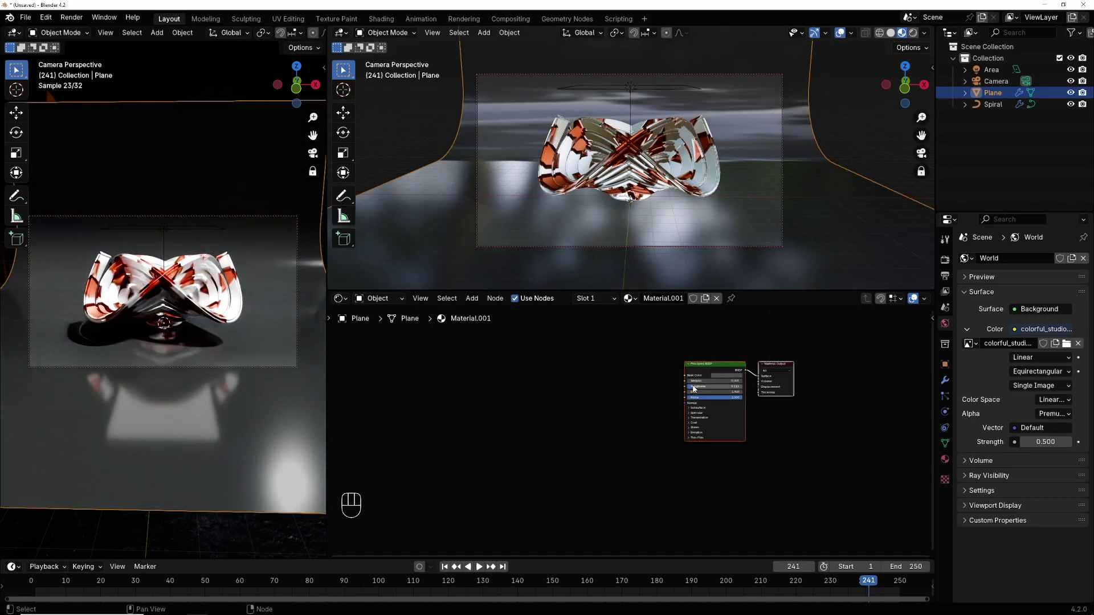
left_click(726, 375)
left_click(735, 316)
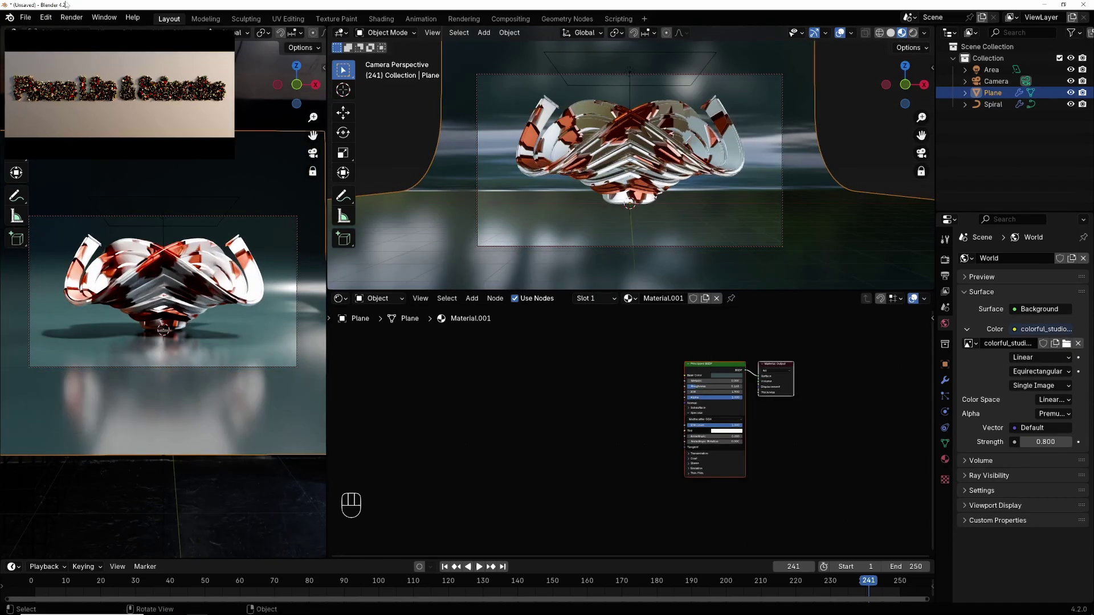
- Render frame 241 with Render Image and zoom into the finished result
left_click(68, 19)
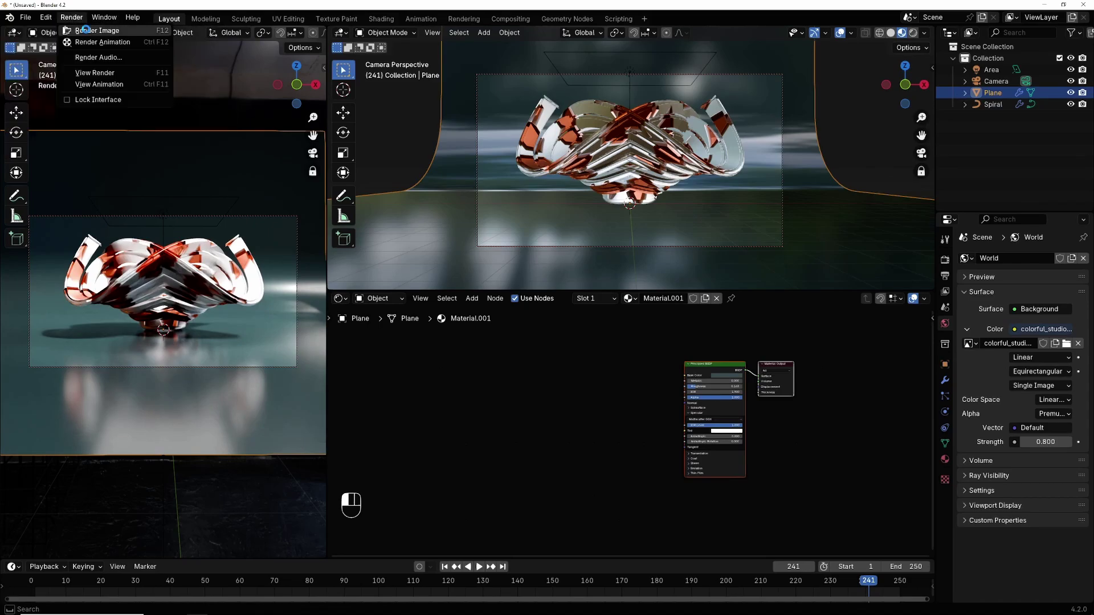
left_click(91, 29)
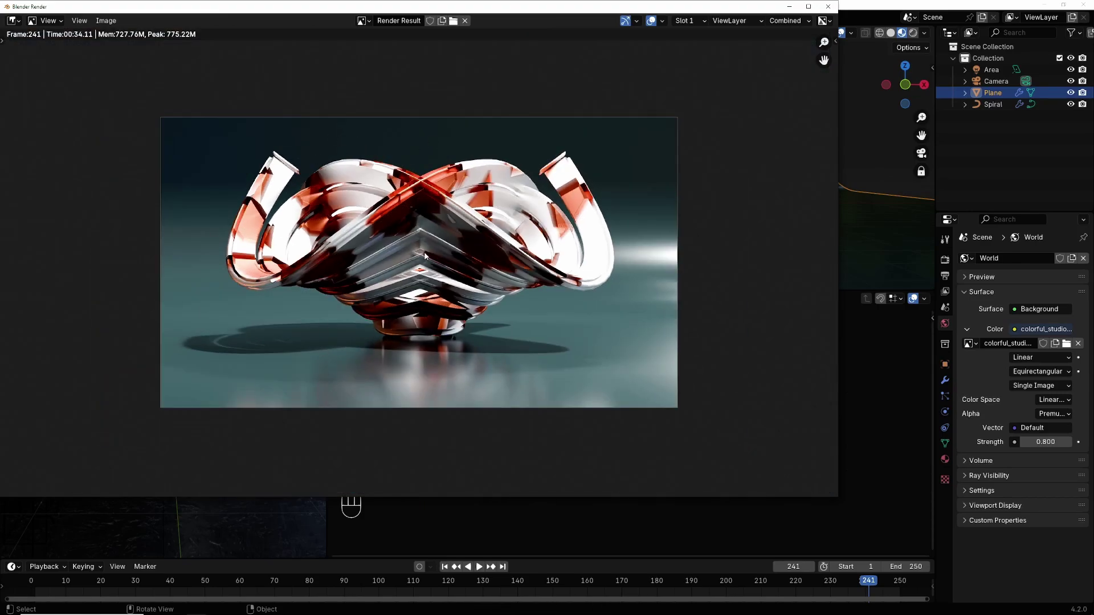
scroll(680, 137, "up", 2)
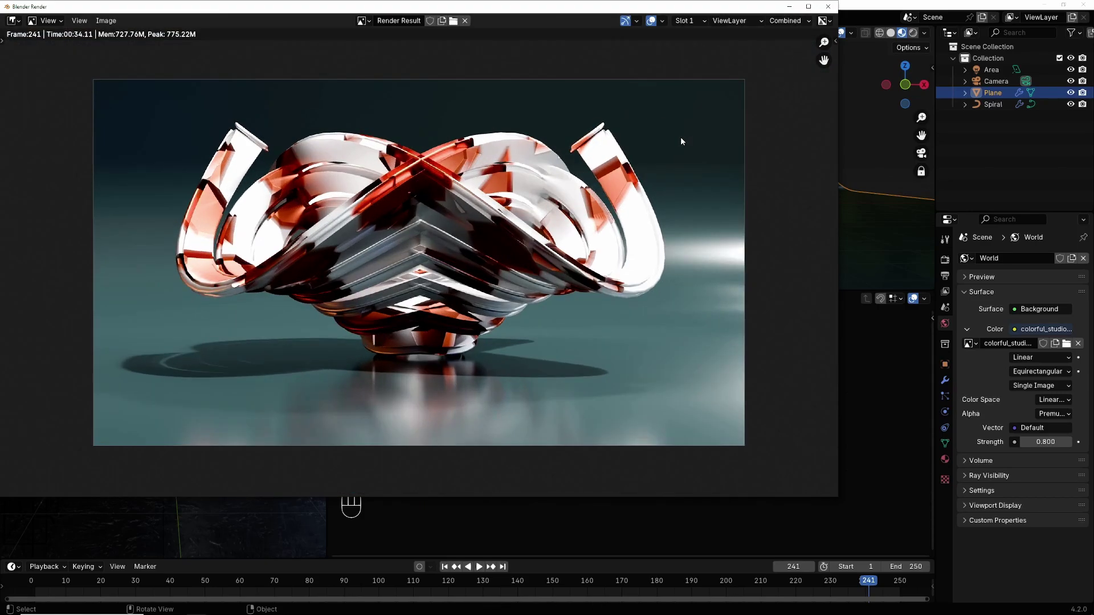